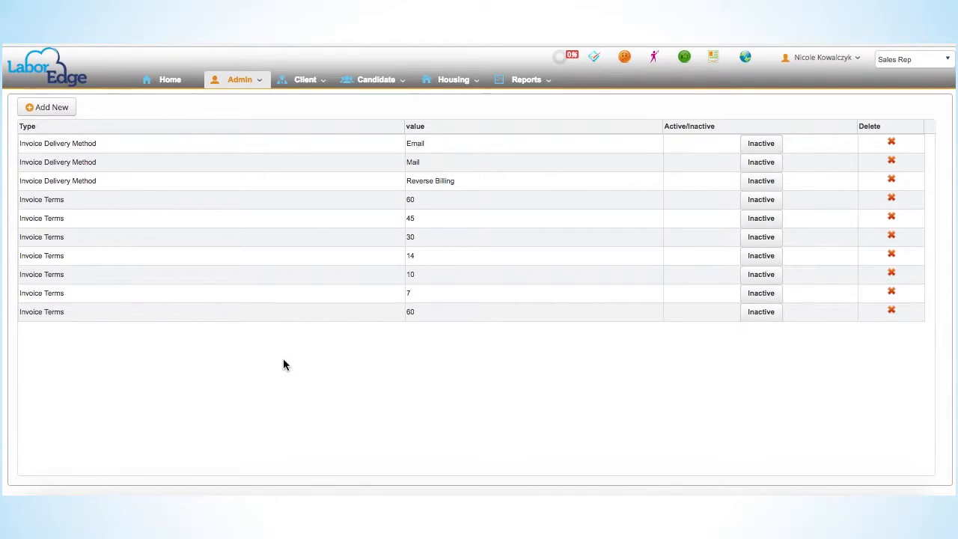
Start a new dropdown data entry in the Invoice Delivery Method category with the code/value email
{"action": "left_click", "coordinate": [67, 109]}
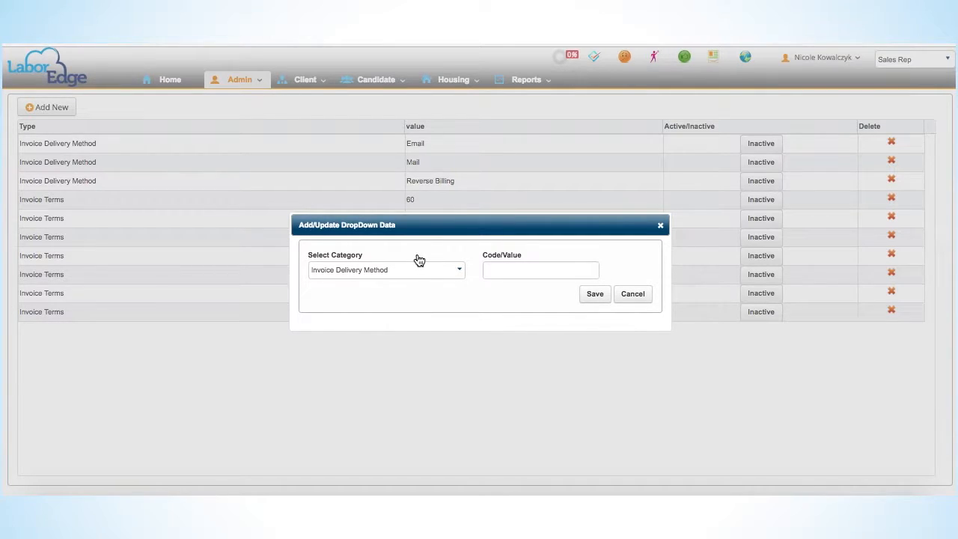
{"action": "left_click", "coordinate": [424, 275]}
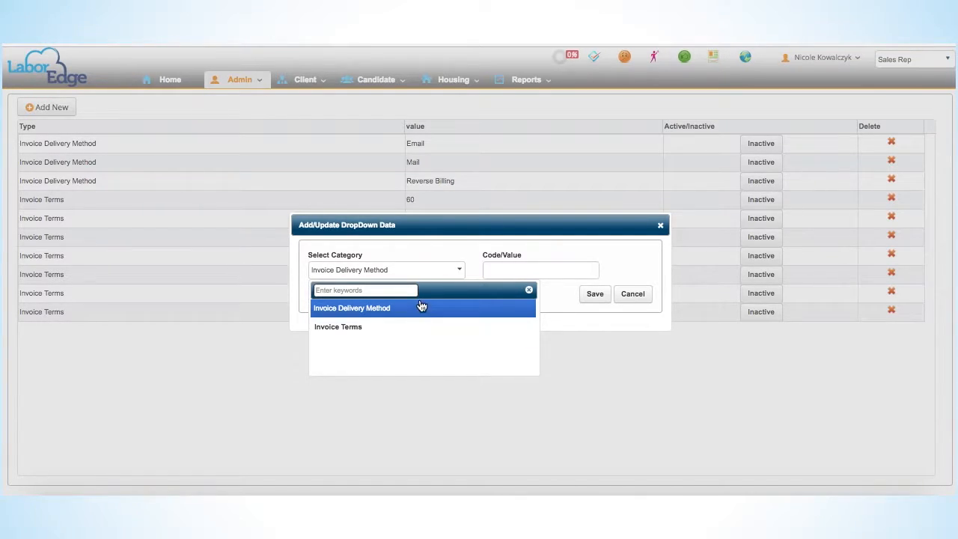
{"action": "left_click", "coordinate": [421, 307]}
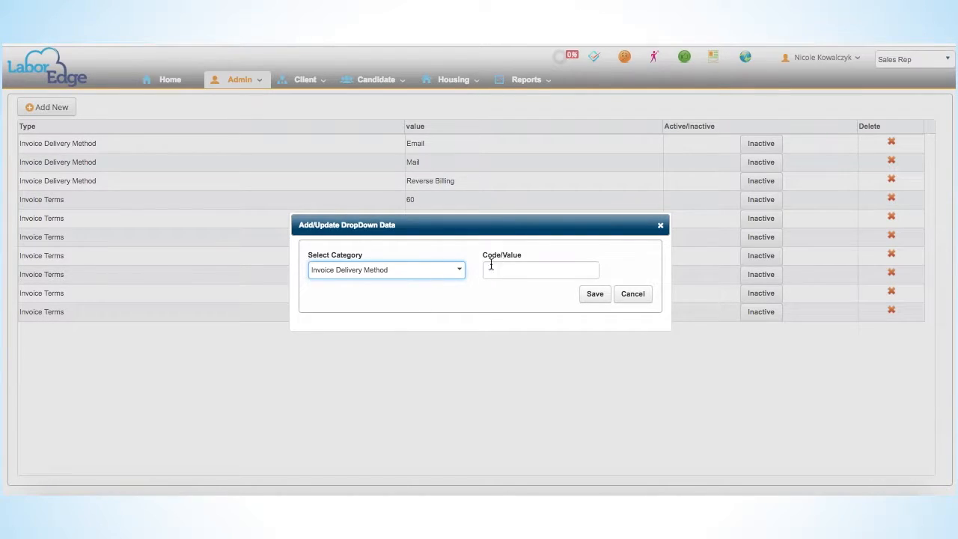
{"action": "left_click", "coordinate": [528, 271]}
{"action": "type", "text": "email"}
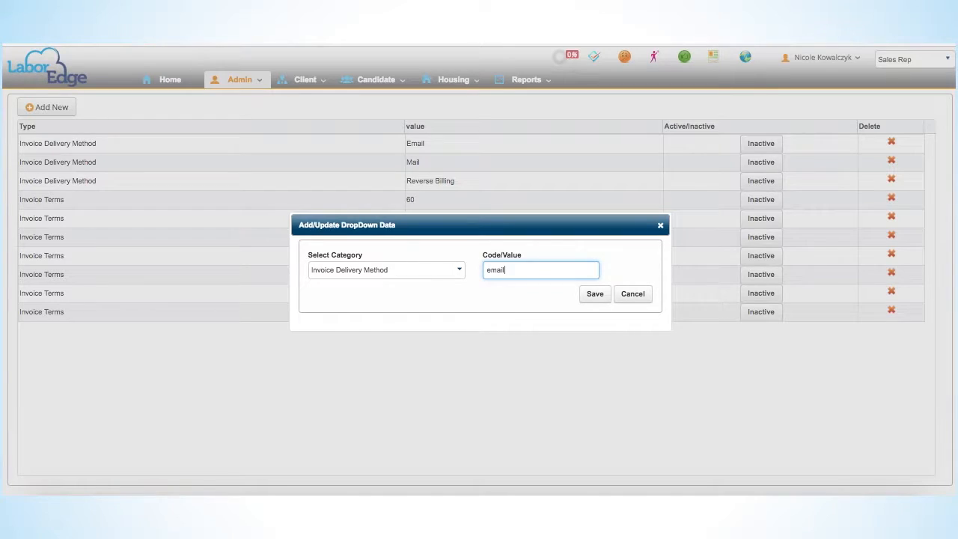
Change the new entry's category to Invoice Terms, set its code/value to 90 Days, and save it
{"action": "key", "text": "BackSpace"}
{"action": "key", "text": "BackSpace"}
{"action": "key", "text": "BackSpace"}
{"action": "key", "text": "BackSpace"}
{"action": "key", "text": "BackSpace"}
{"action": "left_click", "coordinate": [406, 279]}
{"action": "left_click", "coordinate": [391, 326]}
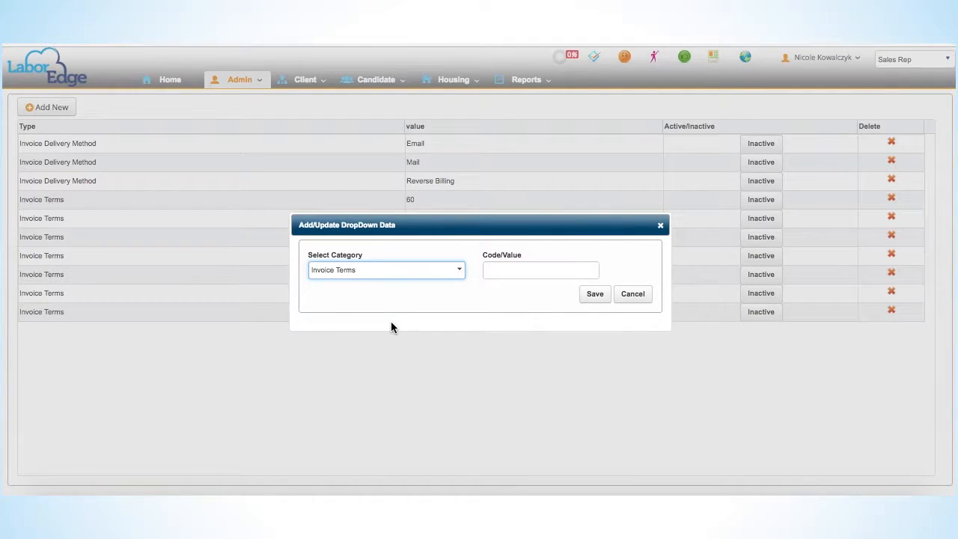
{"action": "left_click", "coordinate": [509, 270]}
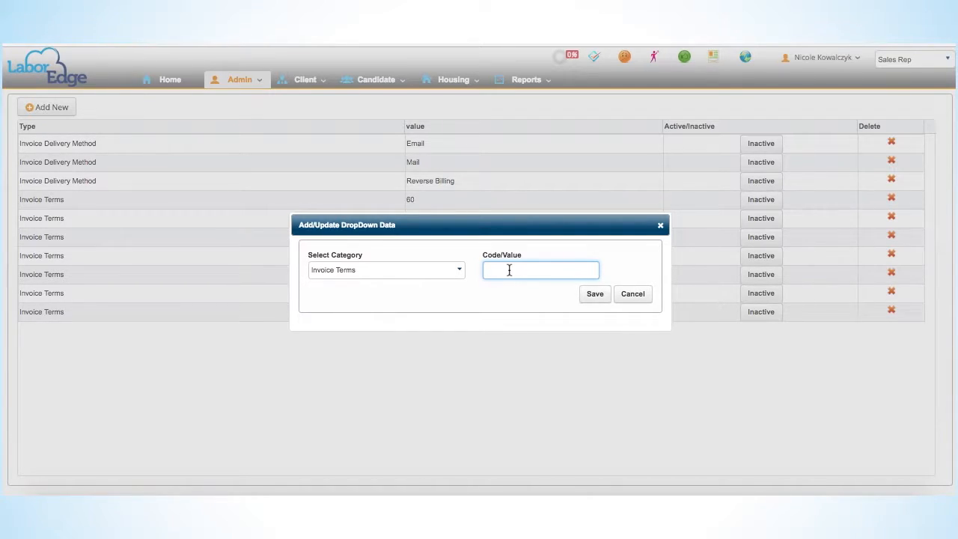
{"action": "type", "text": "90 Days"}
{"action": "left_click", "coordinate": [593, 296]}
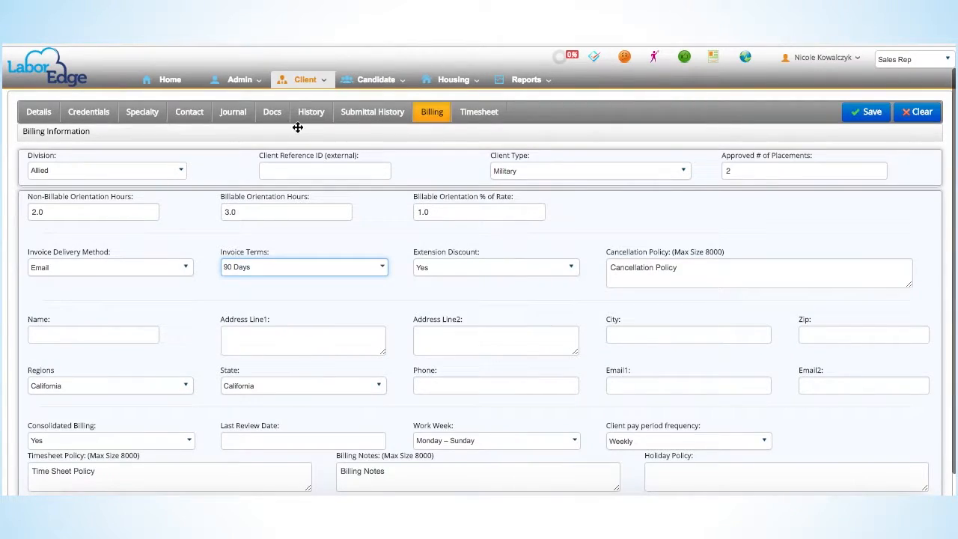
Open the client's billing information and view the available invoice delivery methods
{"action": "left_click", "coordinate": [441, 122]}
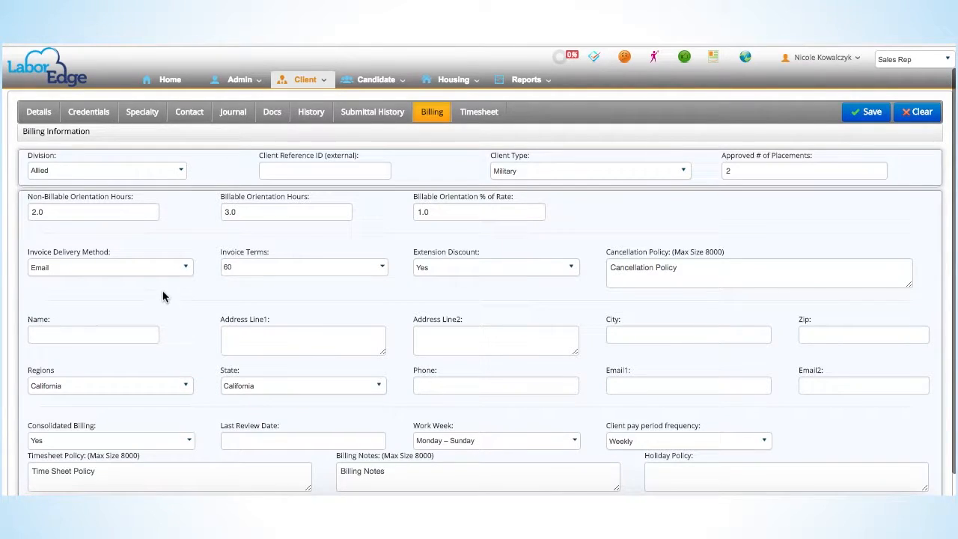
{"action": "left_click", "coordinate": [95, 268]}
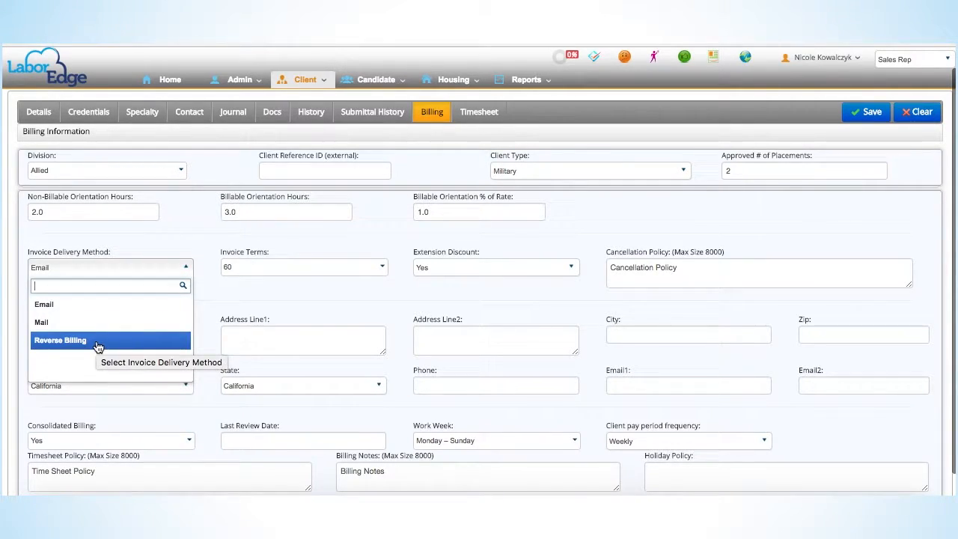
{"action": "left_click", "coordinate": [273, 278]}
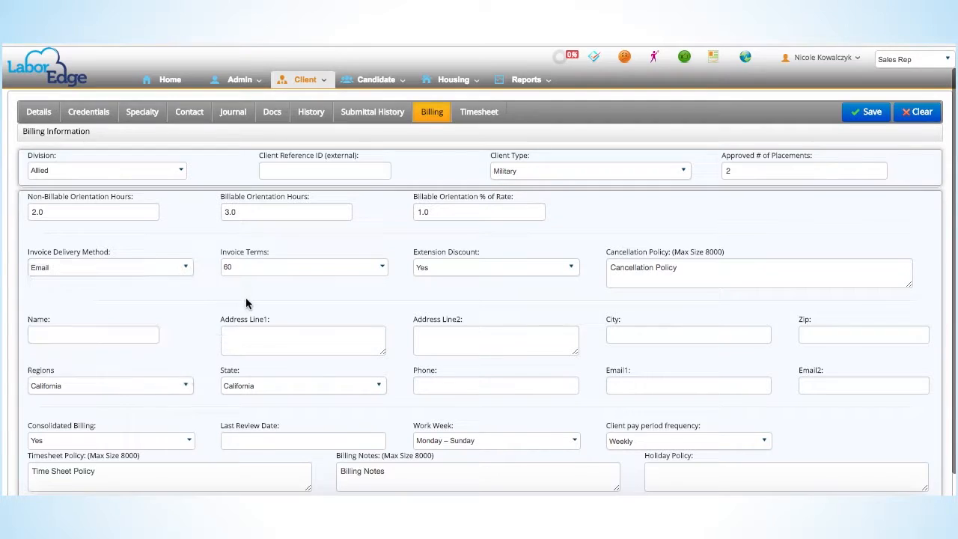
Set the client's invoice terms to 90 Days in the billing information
{"action": "left_click", "coordinate": [275, 271]}
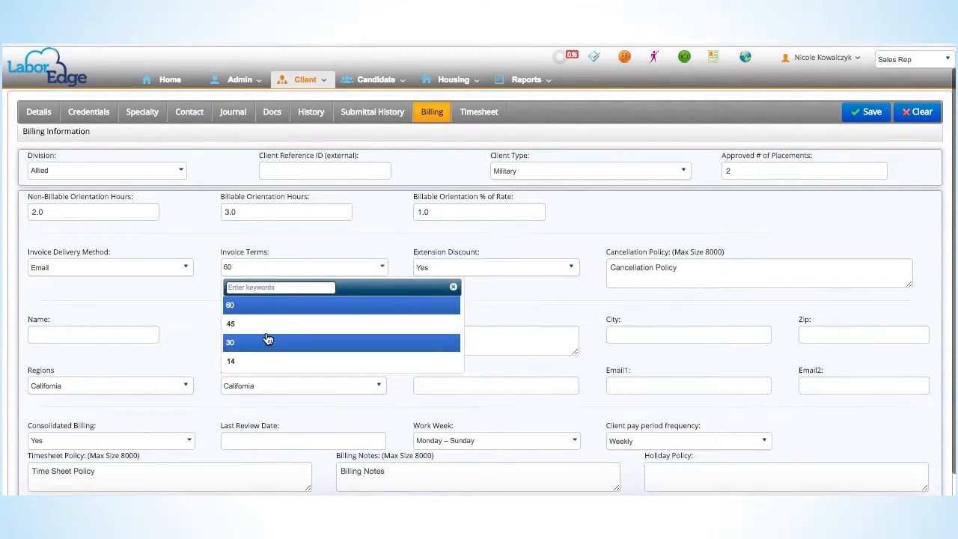
{"action": "scroll", "coordinate": [268, 341], "scroll_direction": "down", "scroll_amount": 1}
{"action": "scroll", "coordinate": [268, 341], "scroll_direction": "down", "scroll_amount": 3}
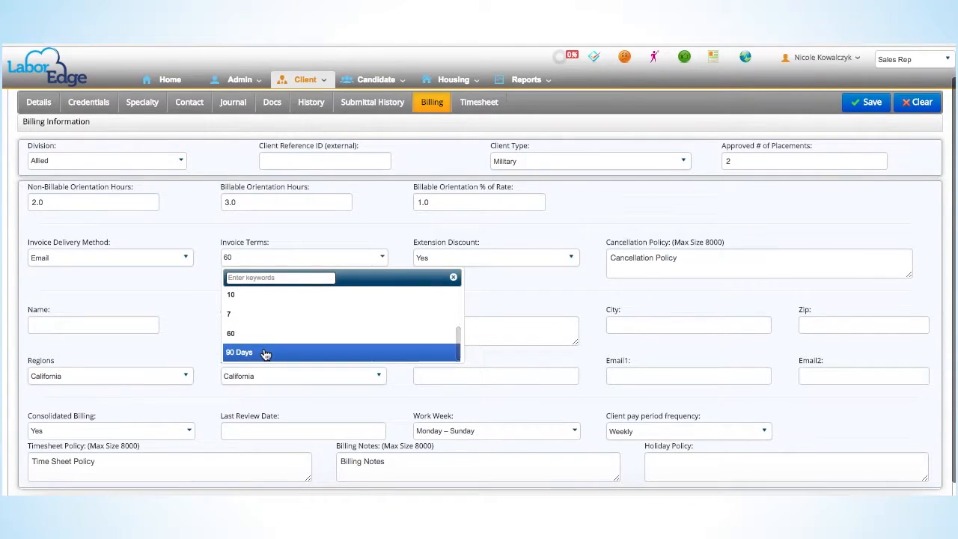
{"action": "left_click", "coordinate": [265, 354]}
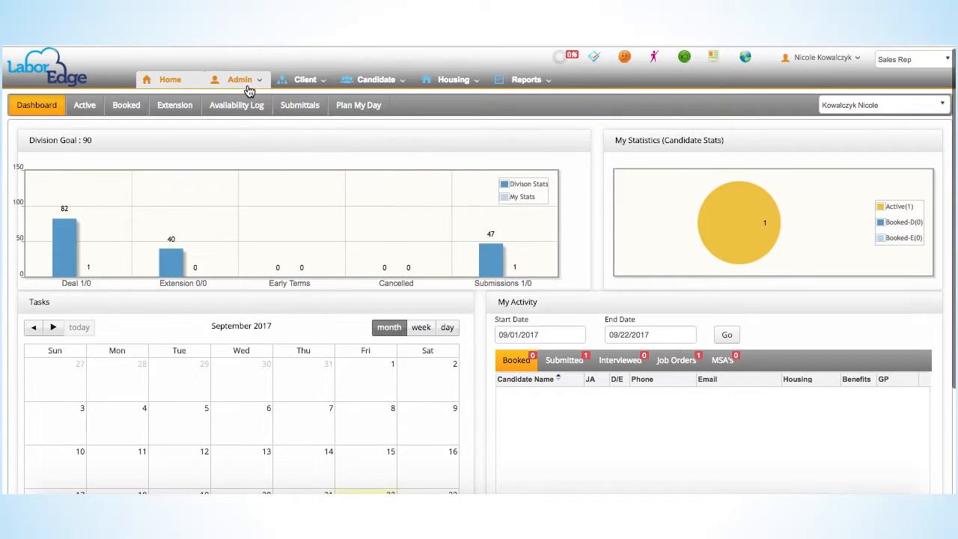
Open the VMS management page in the admin master data
{"action": "left_click", "coordinate": [248, 89]}
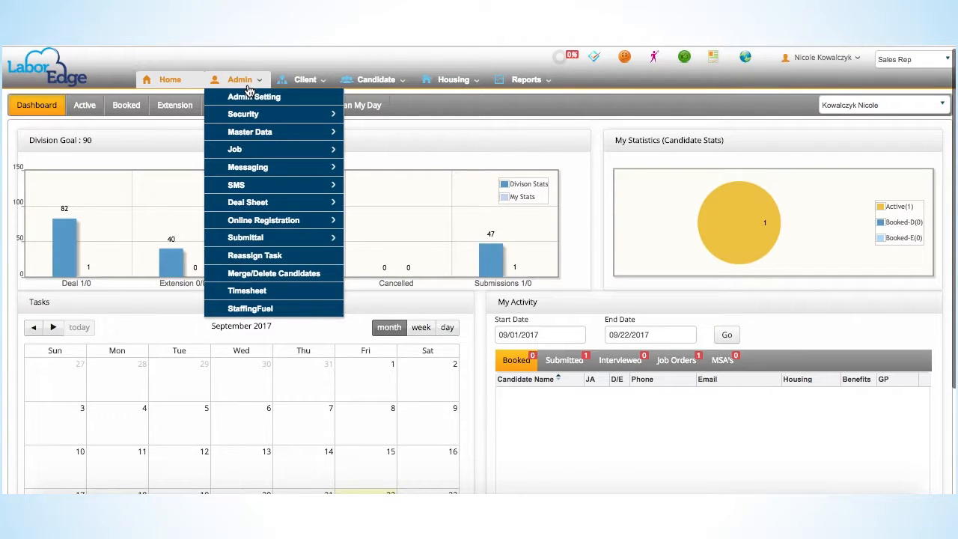
{"action": "mouse_move", "coordinate": [300, 149]}
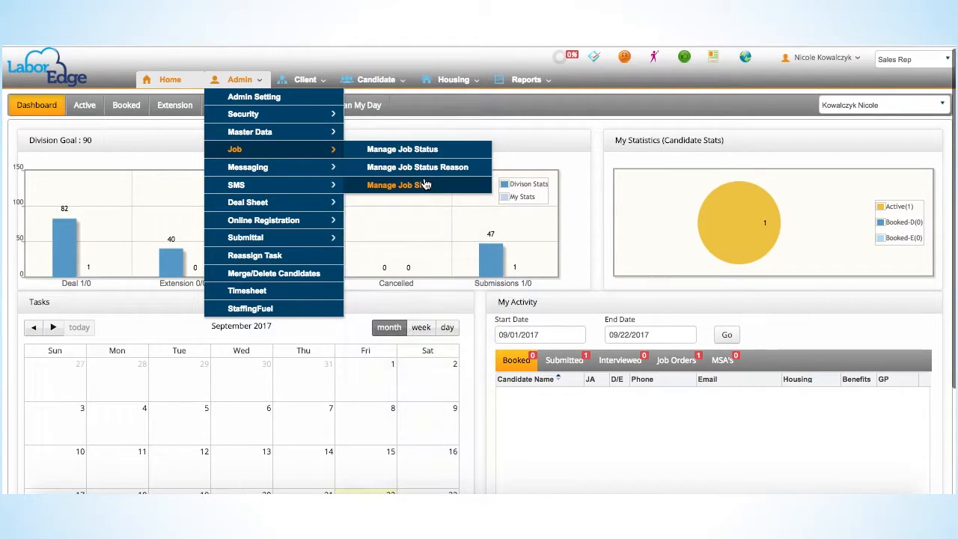
{"action": "mouse_move", "coordinate": [295, 133]}
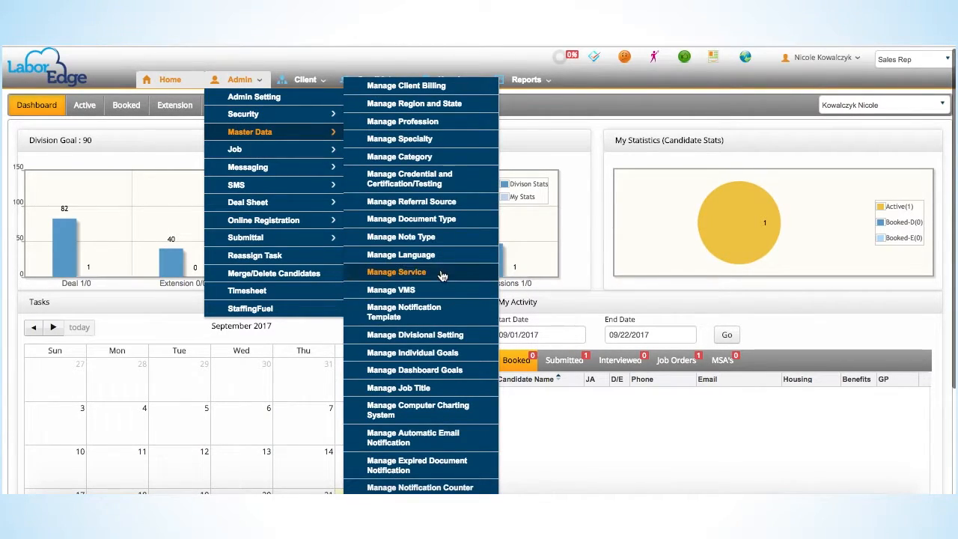
{"action": "left_click", "coordinate": [447, 293]}
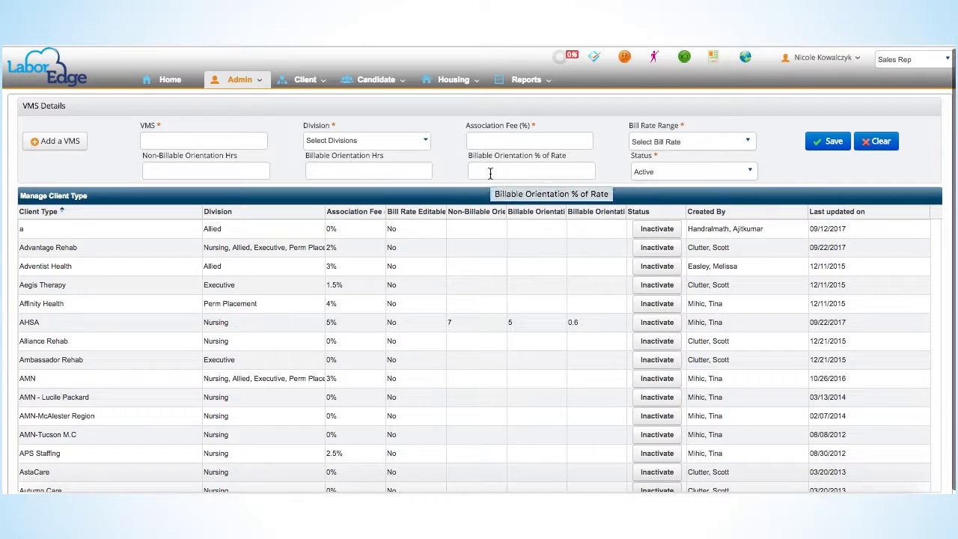
Load the Advantage Rehab VMS record for editing and set its Bill Rate Range to Yes
{"action": "left_click", "coordinate": [157, 255]}
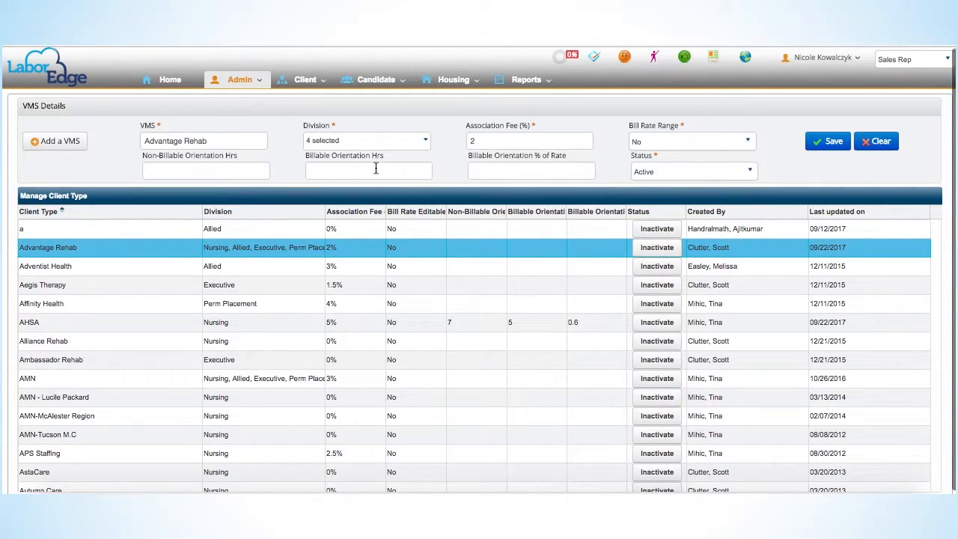
{"action": "left_click", "coordinate": [674, 146]}
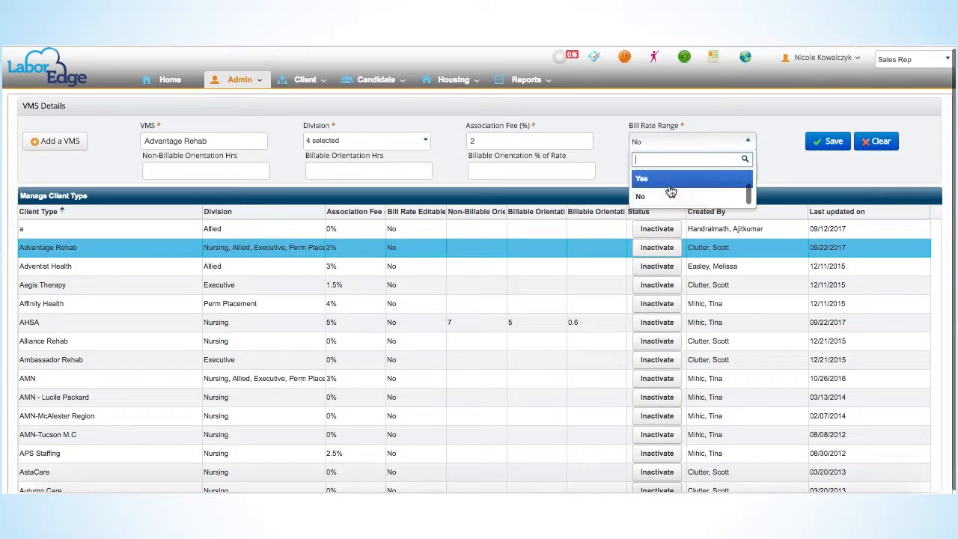
{"action": "left_click", "coordinate": [670, 184]}
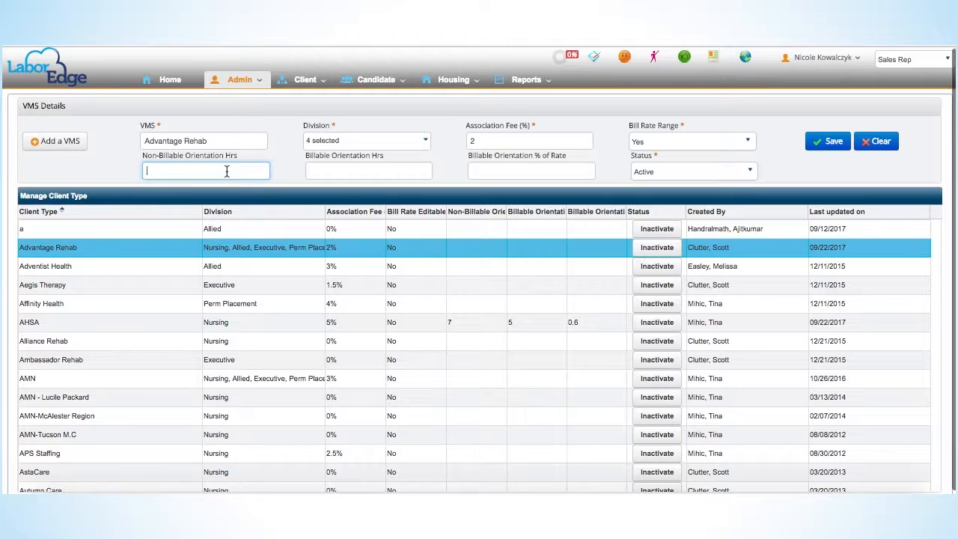
Set Advantage Rehab's non-billable and billable orientation hours to 8 each and its billable orientation rate to 50%, and save the record
{"action": "type", "text": "8"}
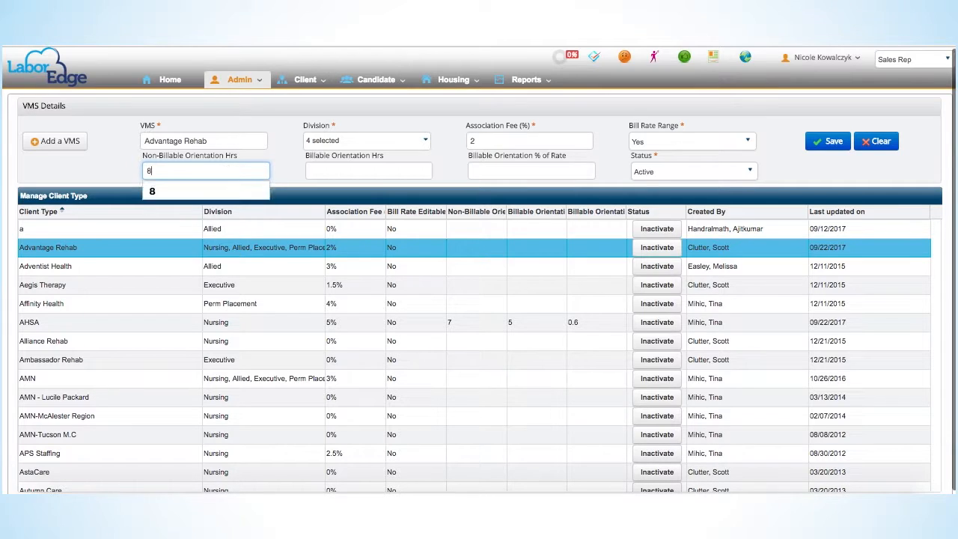
{"action": "left_click", "coordinate": [453, 173]}
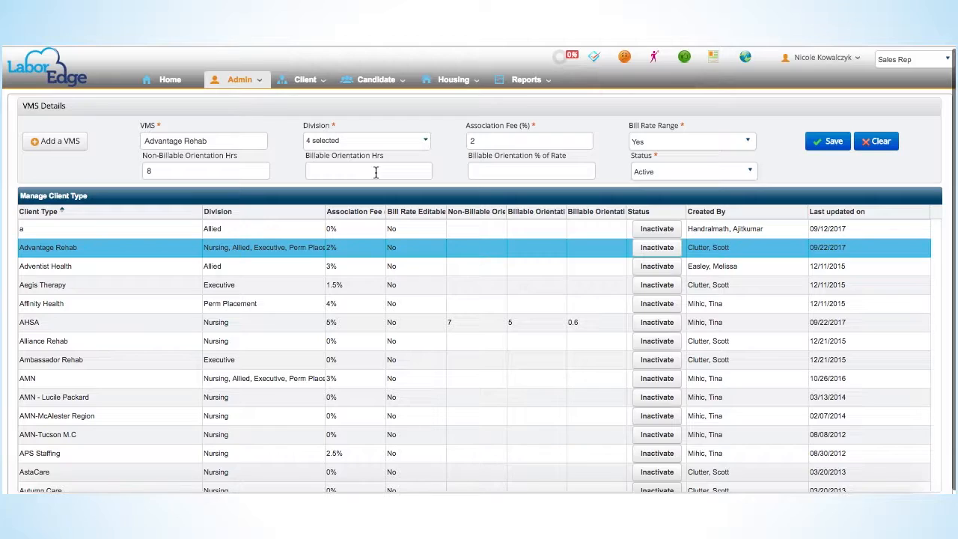
{"action": "left_click", "coordinate": [376, 173]}
{"action": "type", "text": "8"}
{"action": "left_click", "coordinate": [451, 165]}
{"action": "left_click", "coordinate": [513, 172]}
{"action": "type", "text": "50"}
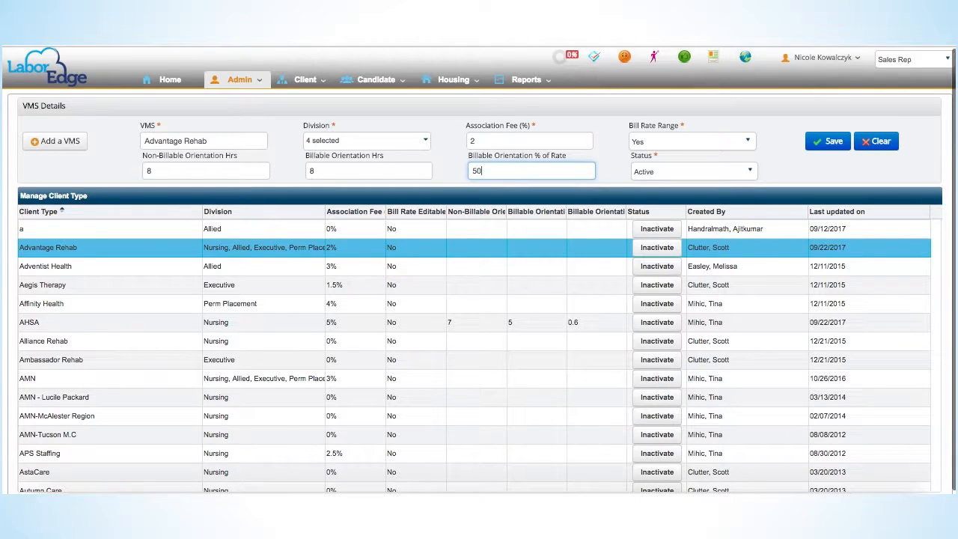
{"action": "left_click", "coordinate": [608, 175]}
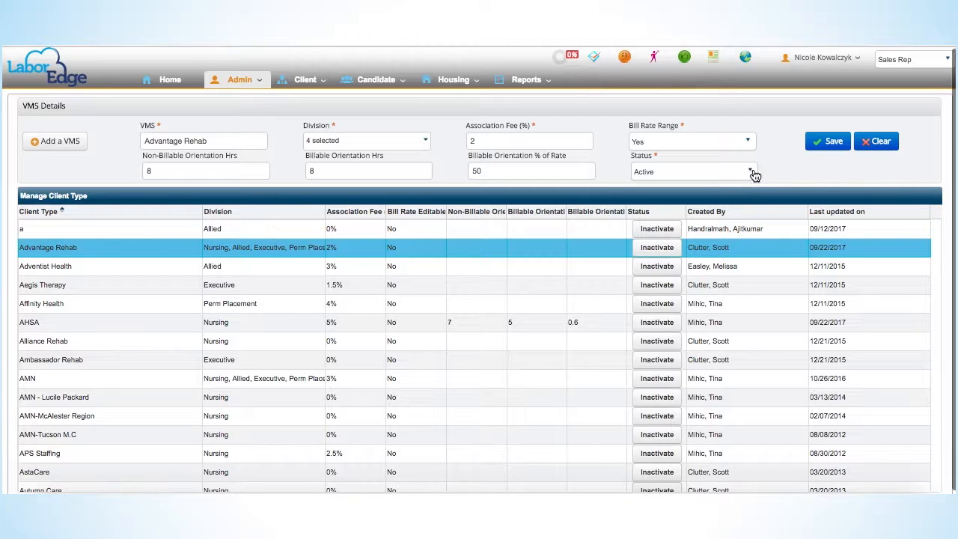
{"action": "left_click", "coordinate": [827, 144]}
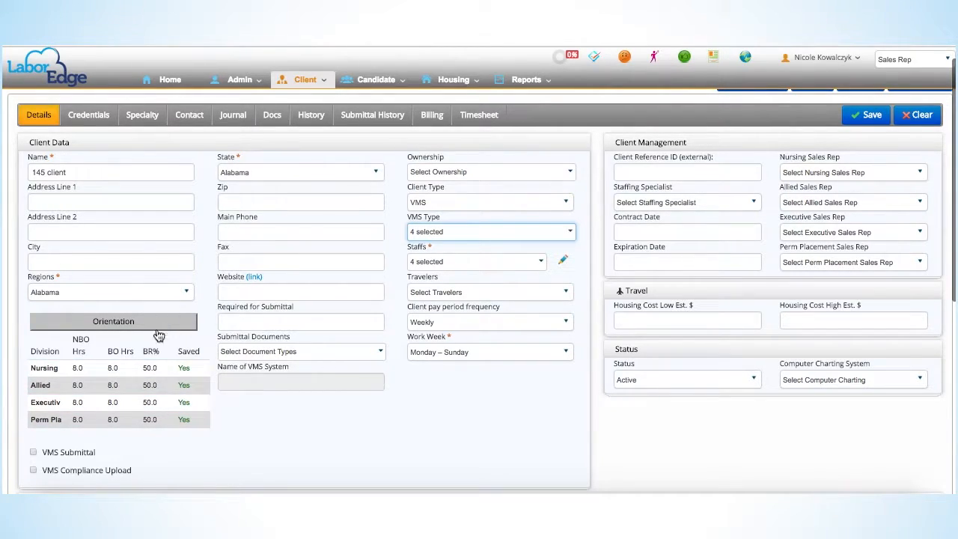
Review the client's VMS type choices and the orientation rules for the Allied division
{"action": "left_click", "coordinate": [452, 237]}
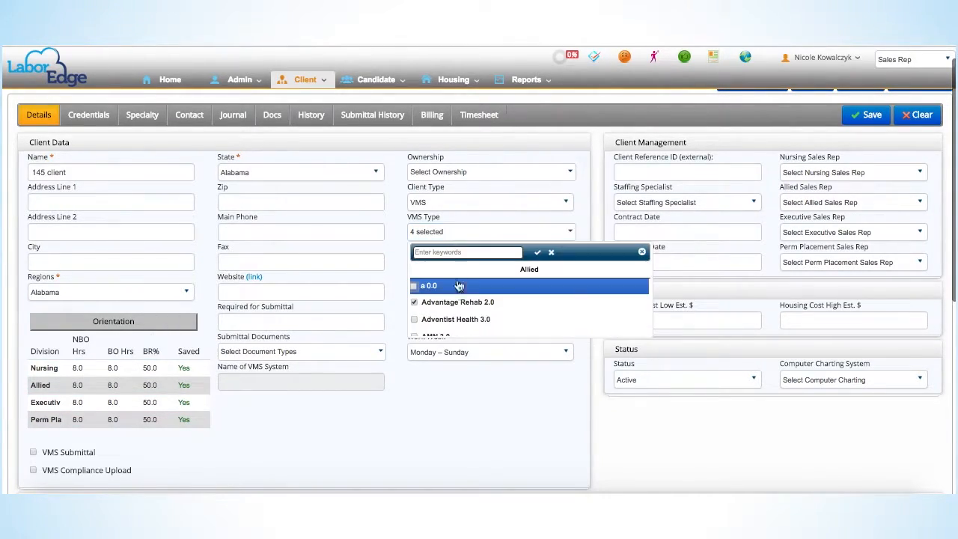
{"action": "left_click", "coordinate": [479, 238]}
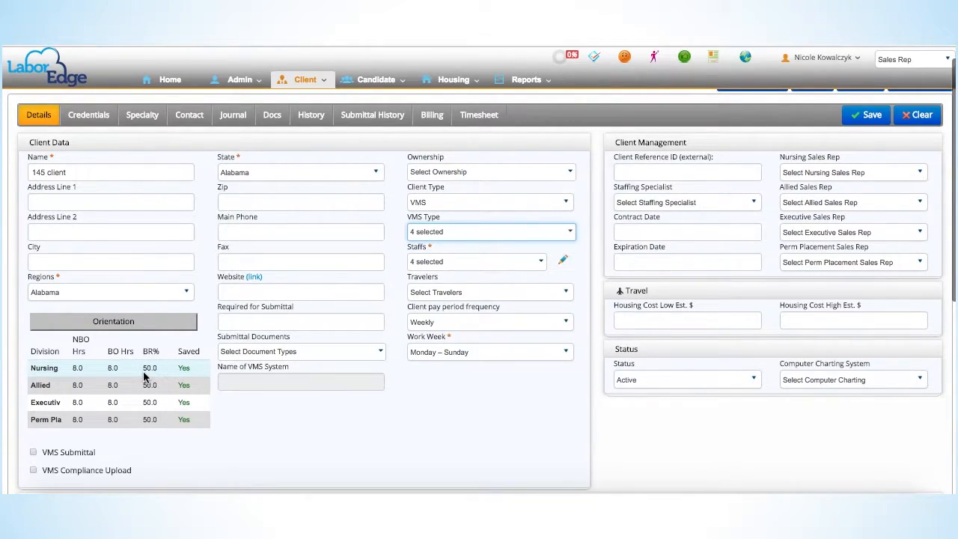
{"action": "left_click", "coordinate": [84, 384]}
{"action": "left_click", "coordinate": [113, 321]}
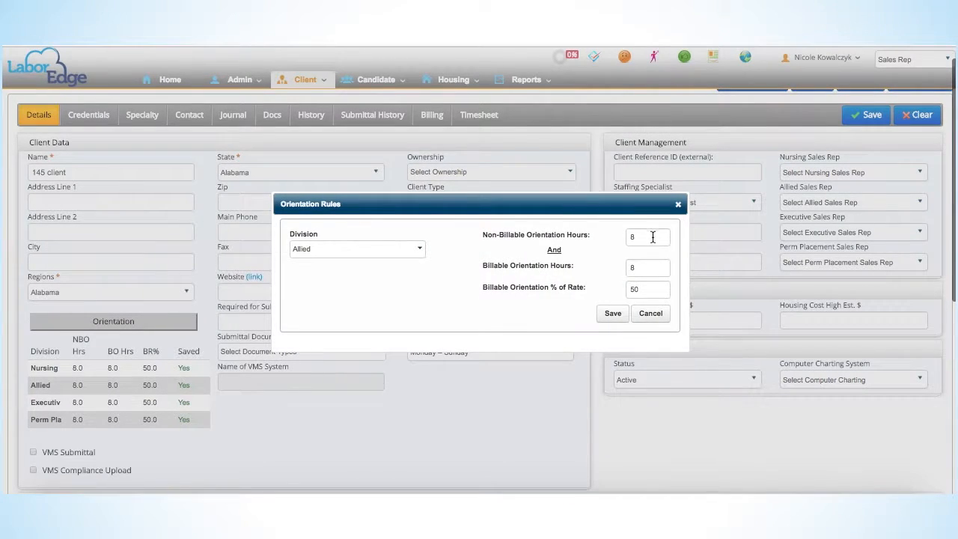
{"action": "left_click", "coordinate": [678, 204]}
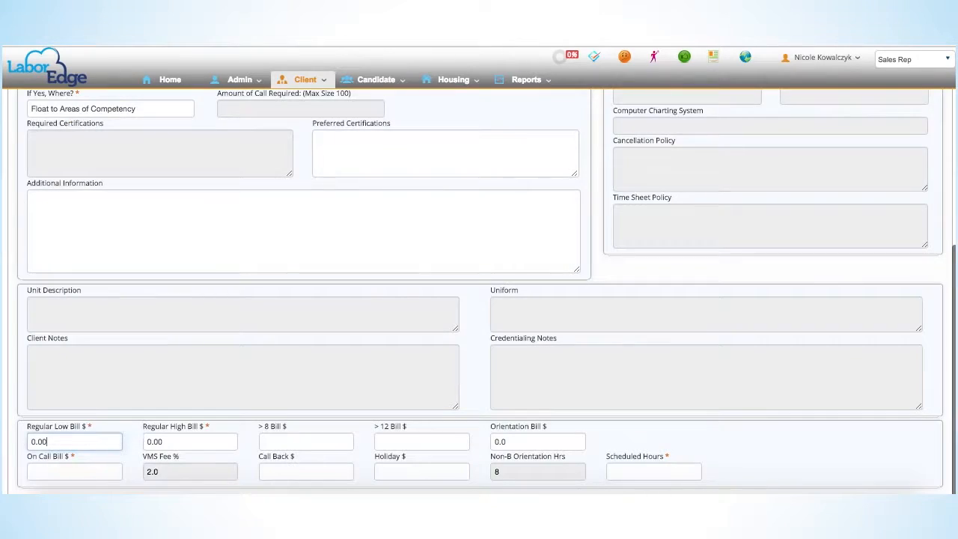
Set the 145 client job's Regular Low Bill to 75.00 and Regular High Bill to 100.00
{"action": "scroll", "coordinate": [405, 260], "scroll_direction": "up", "scroll_amount": 5}
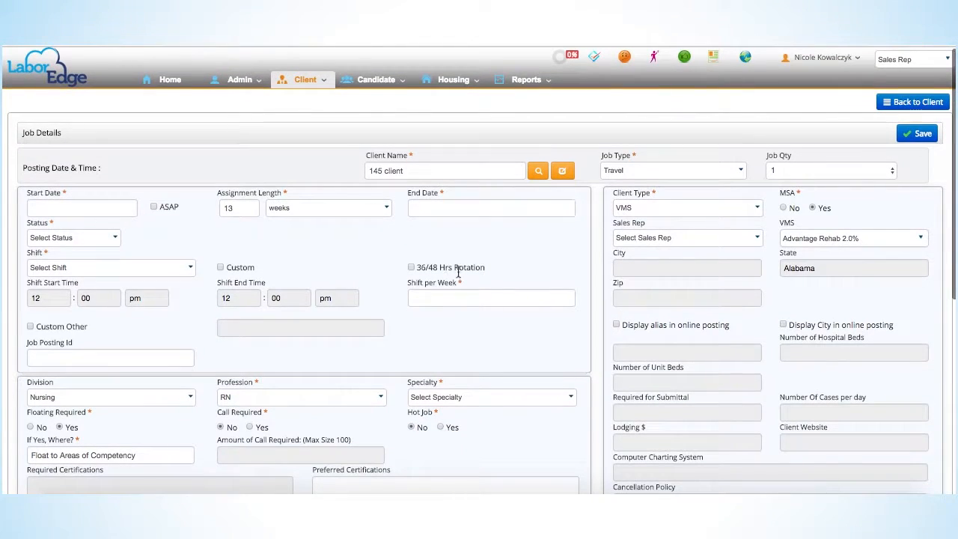
{"action": "scroll", "coordinate": [419, 304], "scroll_direction": "down", "scroll_amount": 4}
{"action": "scroll", "coordinate": [422, 309], "scroll_direction": "down", "scroll_amount": 2}
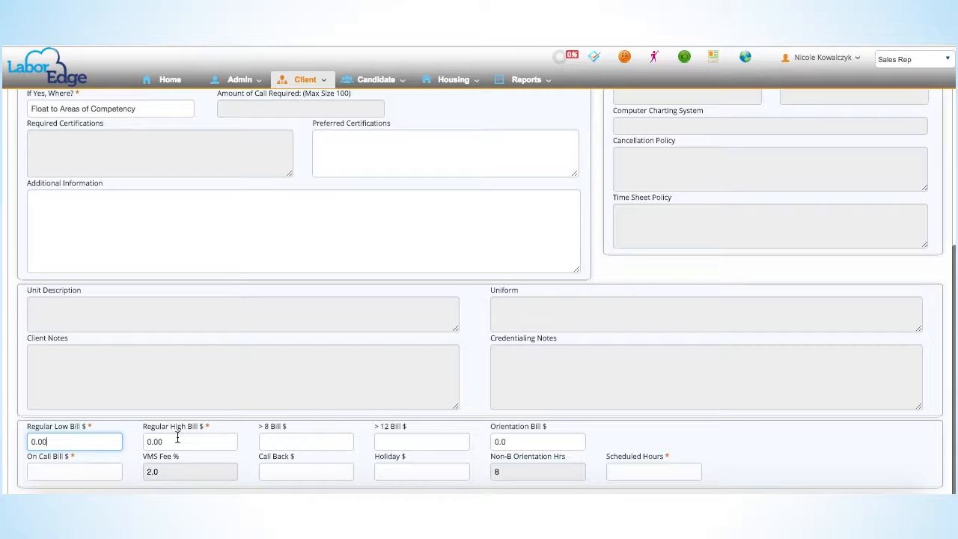
{"action": "left_click_drag", "start_coordinate": [63, 441], "coordinate": [4, 445]}
{"action": "type", "text": "75.00"}
{"action": "key", "text": "Tab"}
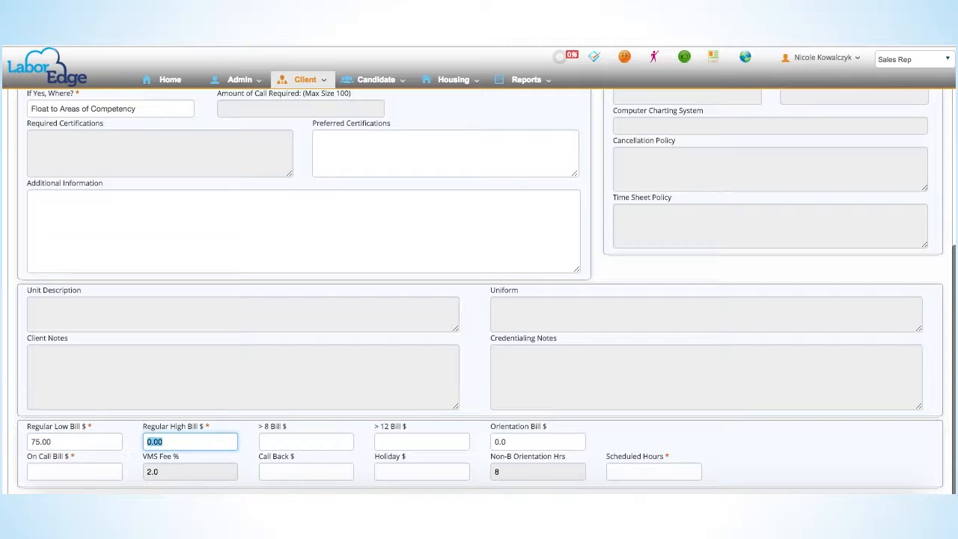
{"action": "type", "text": "100.00"}
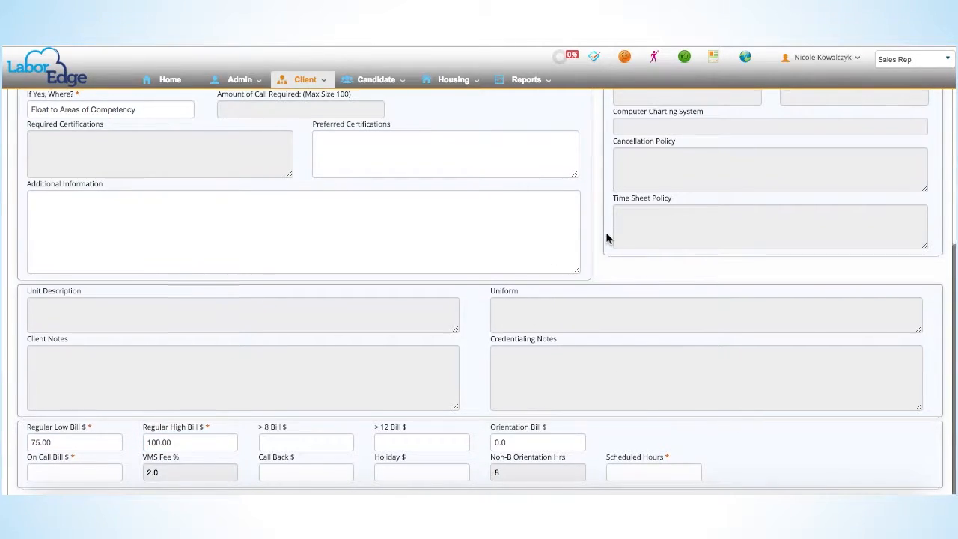
{"action": "scroll", "coordinate": [610, 236], "scroll_direction": "up", "scroll_amount": 3}
{"action": "scroll", "coordinate": [607, 236], "scroll_direction": "up", "scroll_amount": 2}
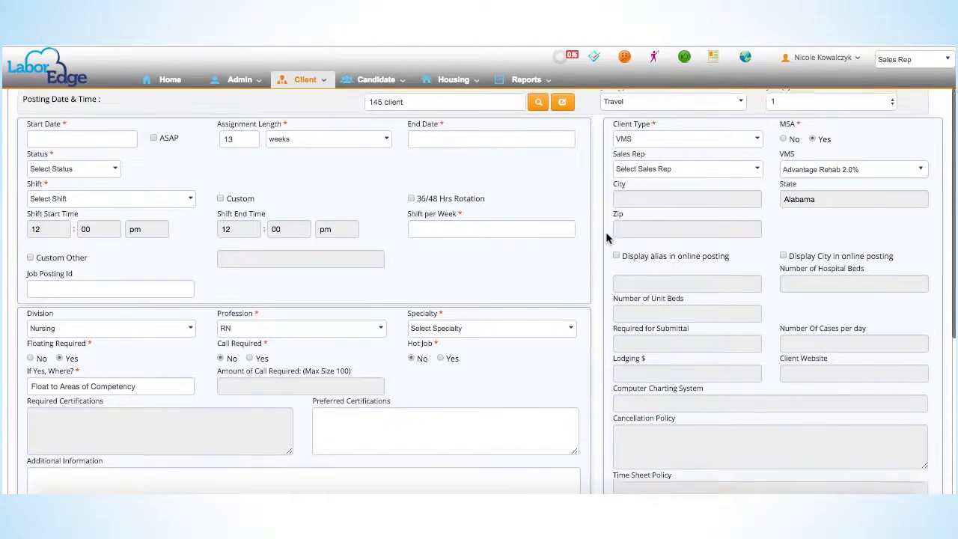
{"action": "left_click", "coordinate": [685, 60]}
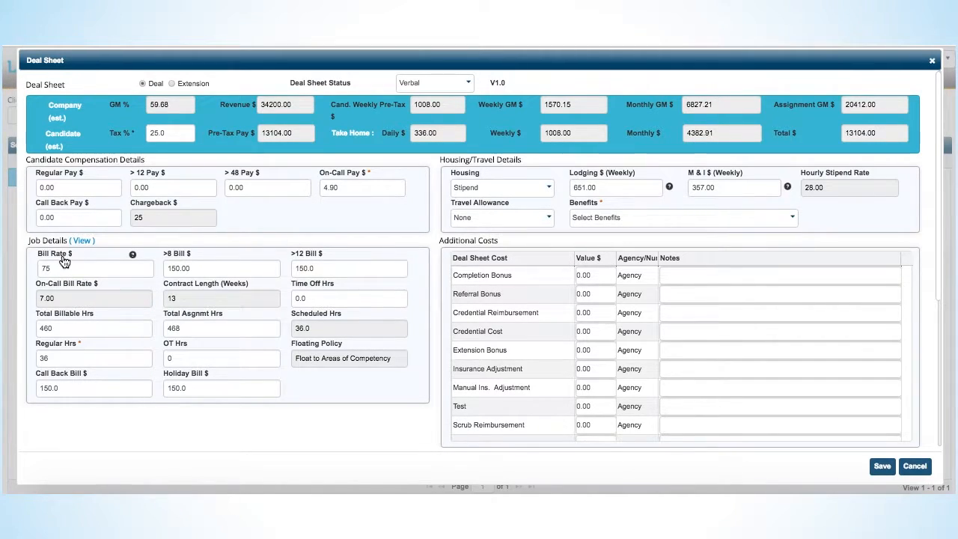
Try a Bill Rate of 80 on the deal sheet
{"action": "mouse_move", "coordinate": [53, 272]}
{"action": "left_click_drag", "start_coordinate": [51, 271], "coordinate": [36, 269]}
{"action": "type", "text": "80"}
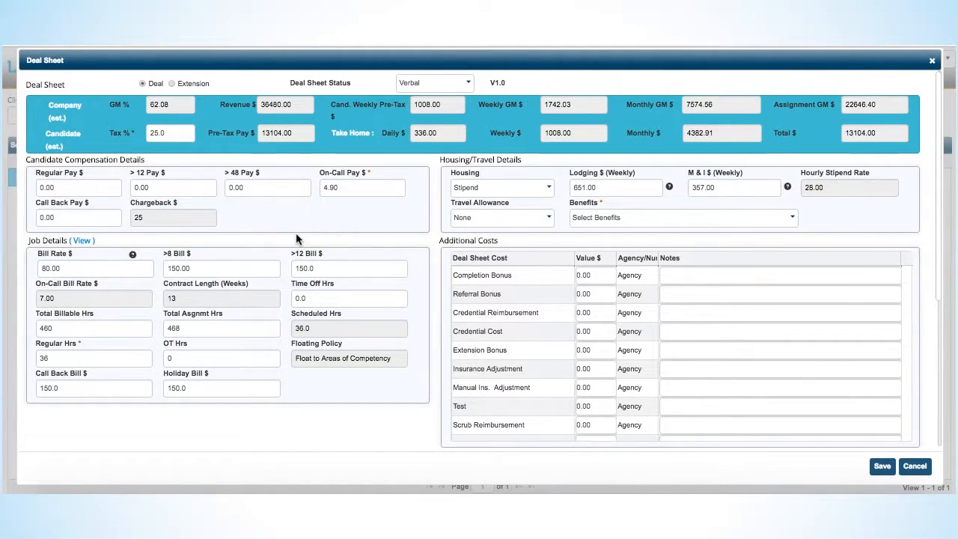
Try a Bill Rate of 120 on the deal sheet and dismiss the message
{"action": "left_click", "coordinate": [110, 274]}
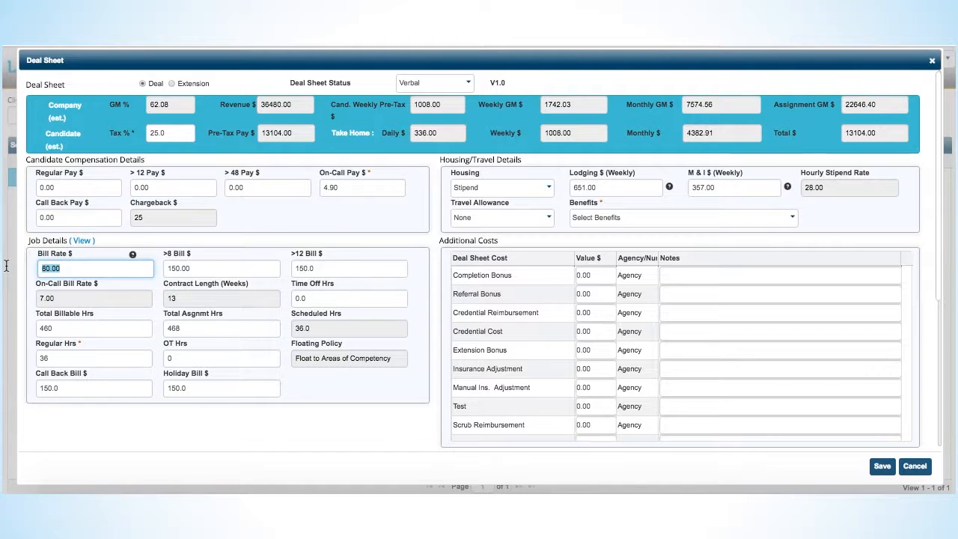
{"action": "type", "text": "120"}
{"action": "left_click", "coordinate": [279, 256]}
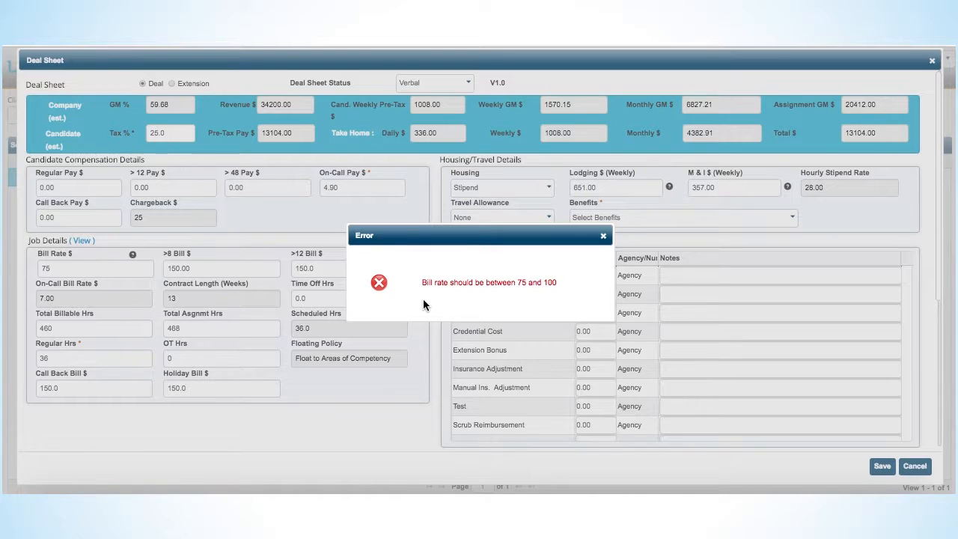
{"action": "left_click", "coordinate": [602, 237]}
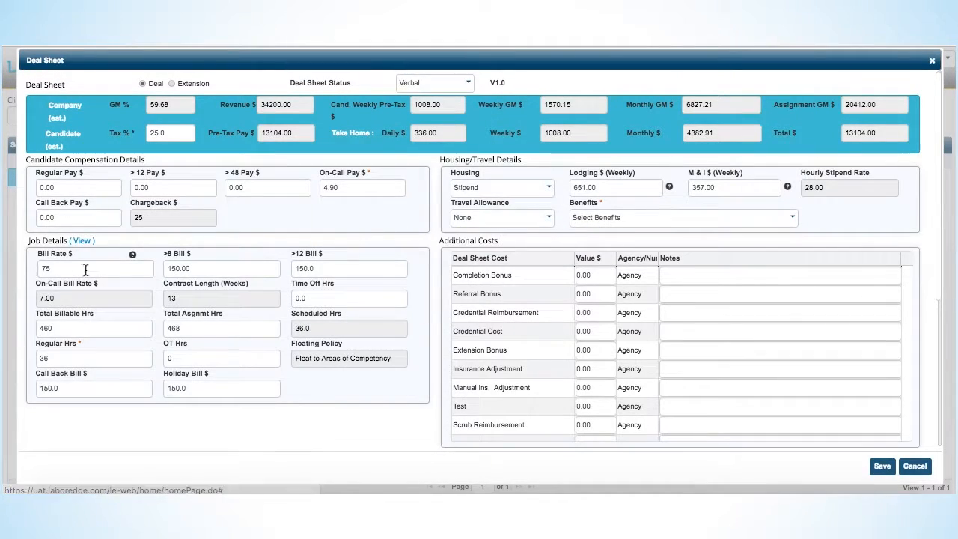
{"action": "mouse_move", "coordinate": [100, 276]}
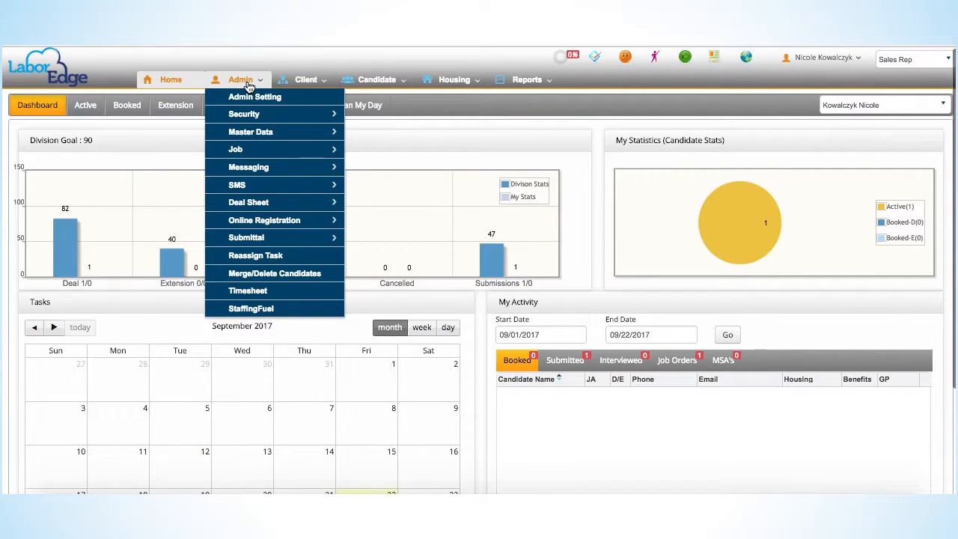
Start a new deal sheet burden rate named "test 1" that applies to TOTAL_EARNINGS
{"action": "mouse_move", "coordinate": [283, 210]}
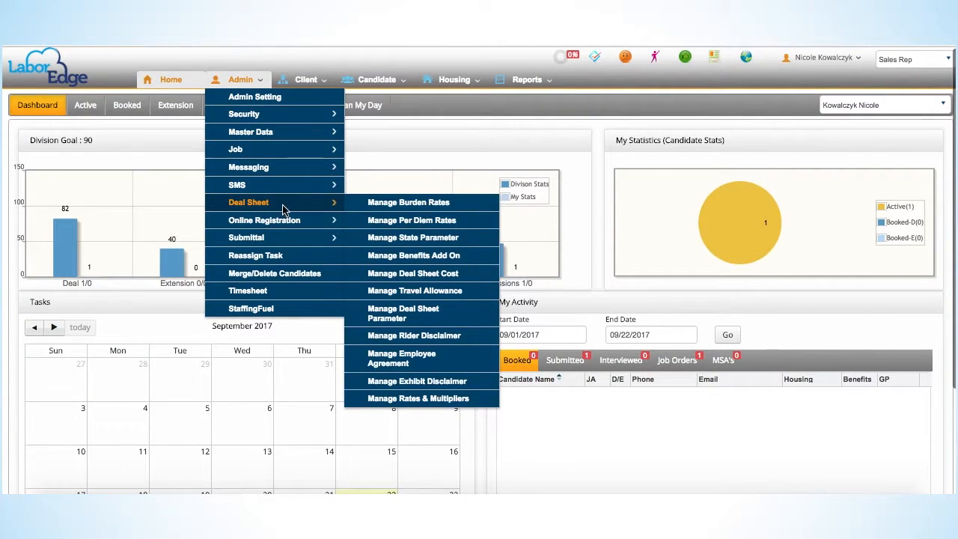
{"action": "left_click", "coordinate": [364, 211]}
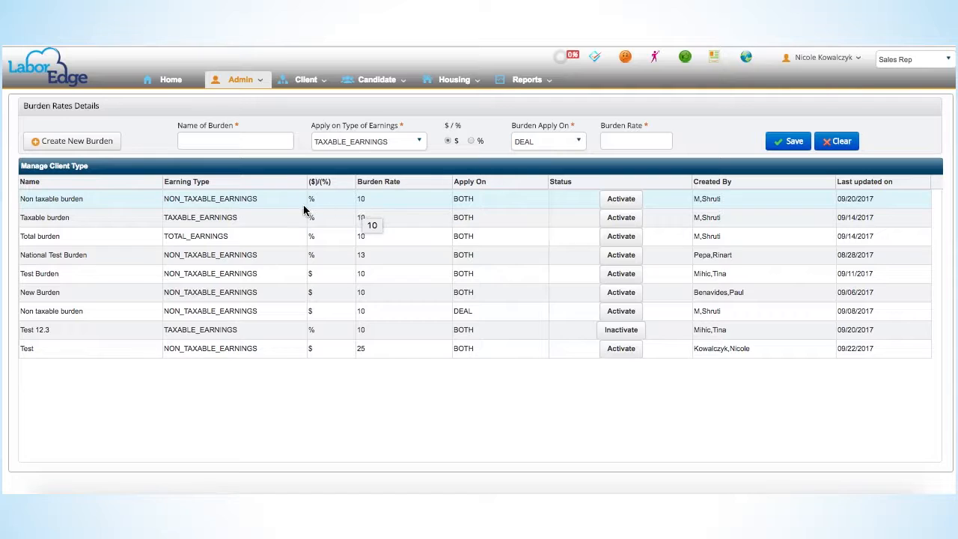
{"action": "left_click", "coordinate": [210, 144]}
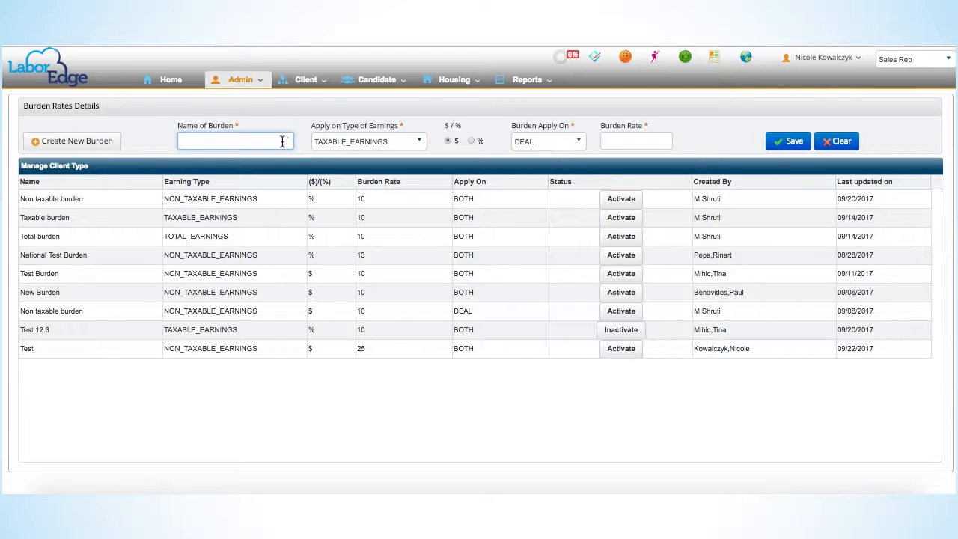
{"action": "type", "text": "test 1"}
{"action": "left_click", "coordinate": [397, 143]}
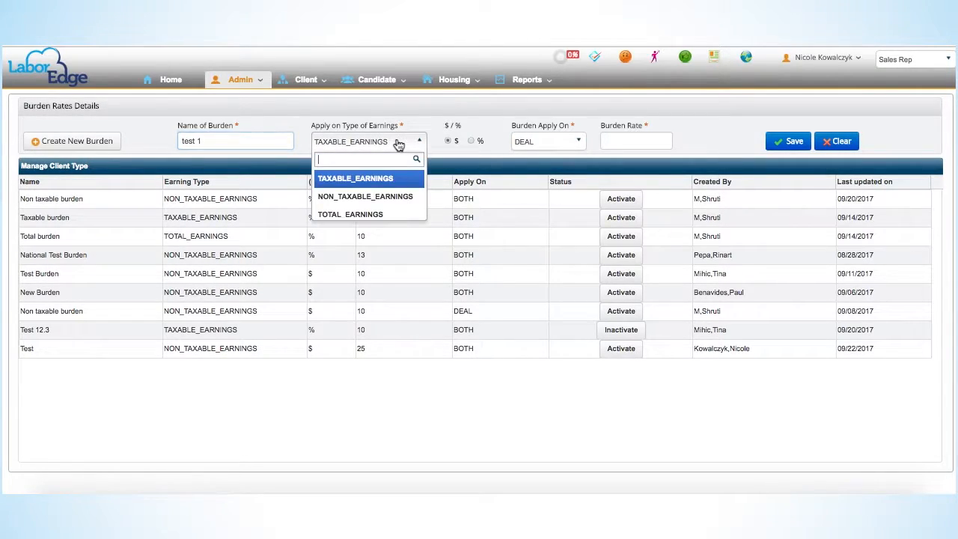
{"action": "left_click", "coordinate": [397, 214]}
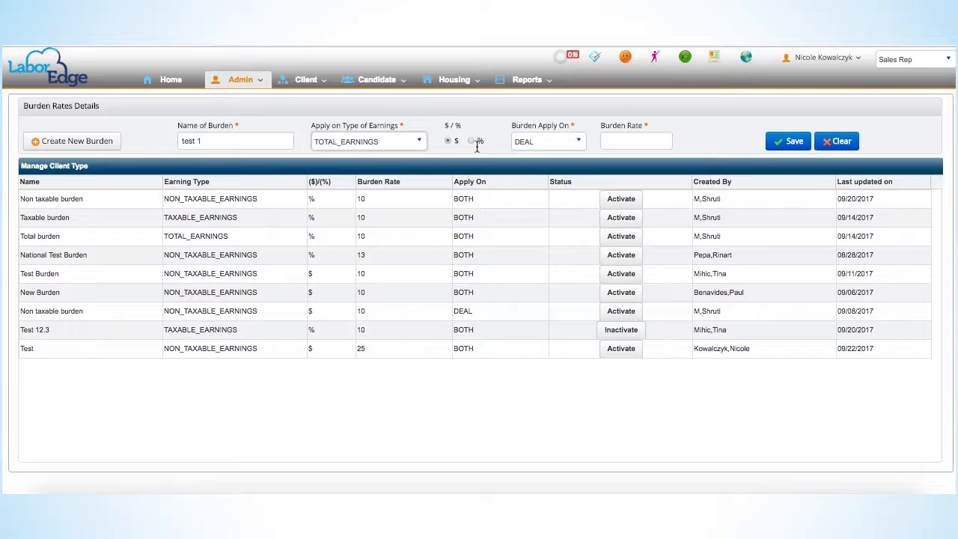
Define the new burden in $, apply it on BOTH with a Burden Rate of 25, and save it
{"action": "left_click", "coordinate": [449, 144]}
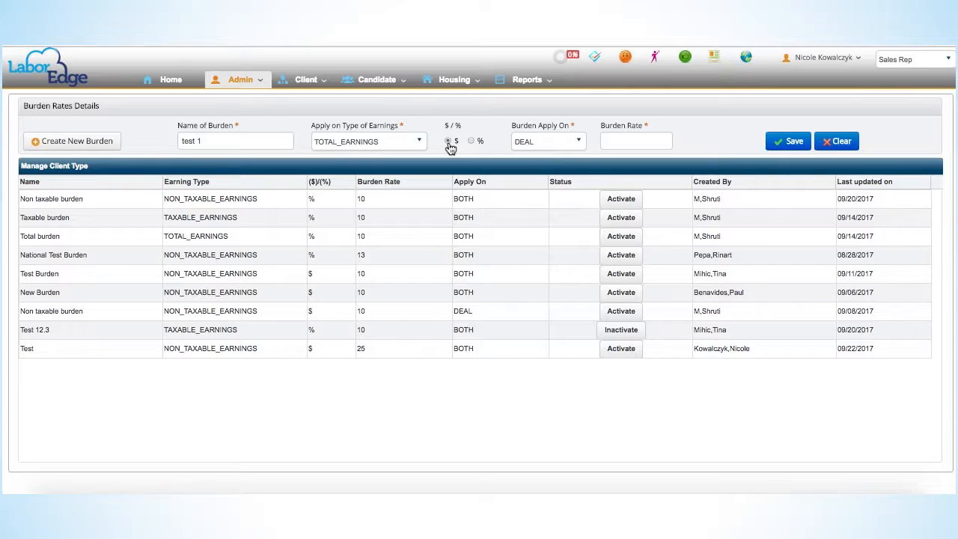
{"action": "left_click", "coordinate": [557, 144]}
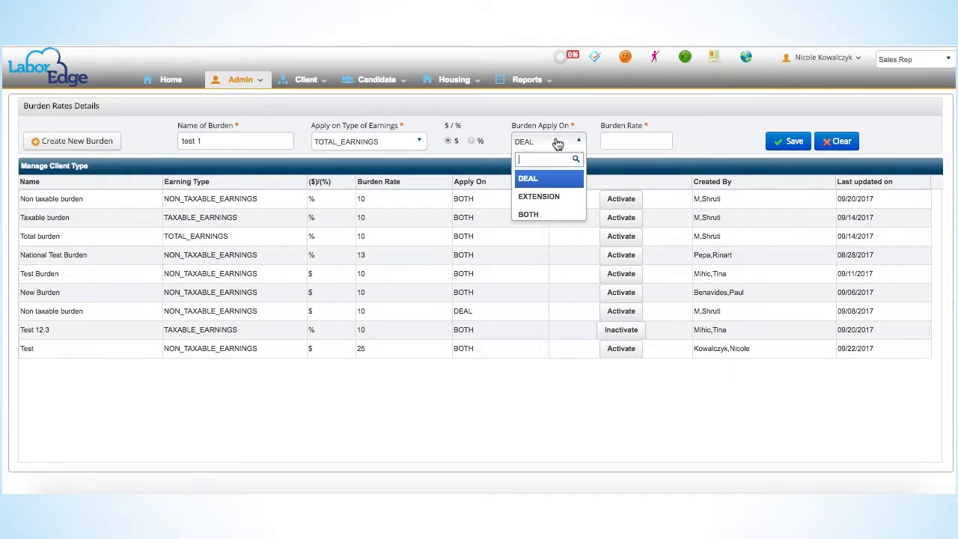
{"action": "left_click", "coordinate": [565, 212]}
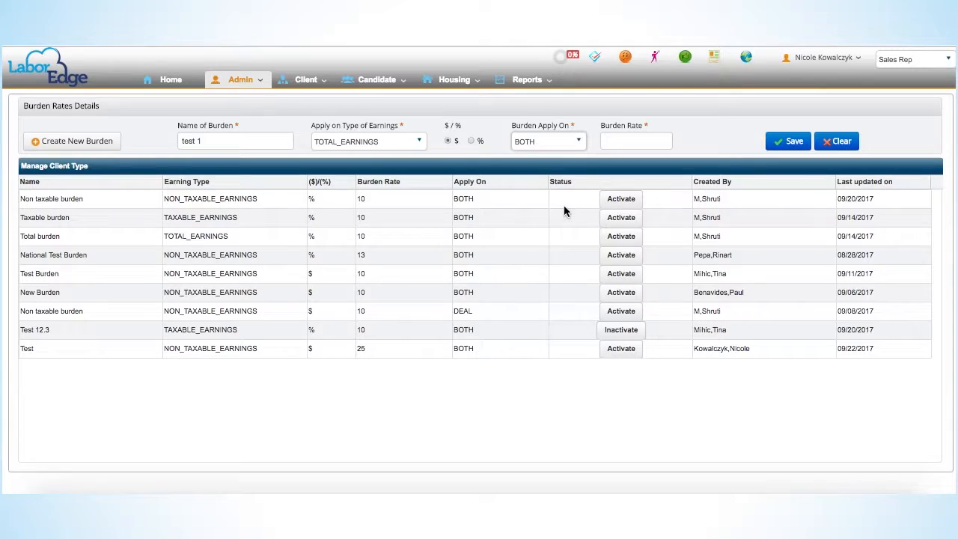
{"action": "left_click", "coordinate": [644, 140]}
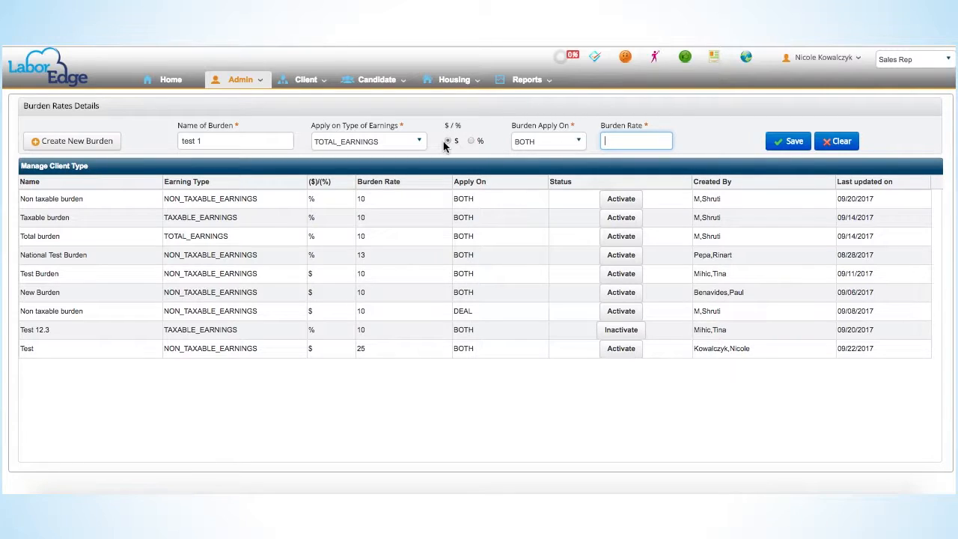
{"action": "type", "text": "25"}
{"action": "left_click", "coordinate": [781, 144]}
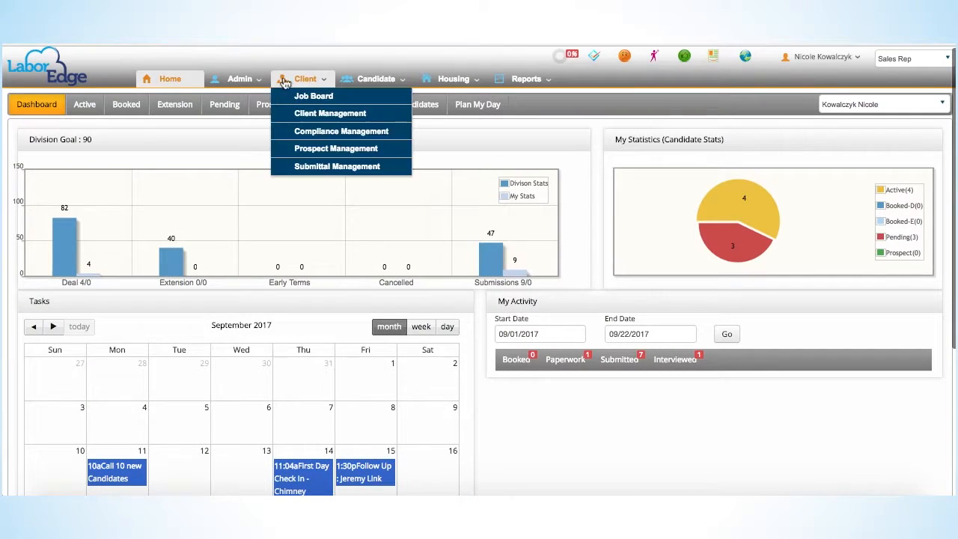
In the deal sheet costs, load Facility Paid Bonus, assign it to Agency, and save the cost
{"action": "mouse_move", "coordinate": [252, 81]}
{"action": "mouse_move", "coordinate": [275, 203]}
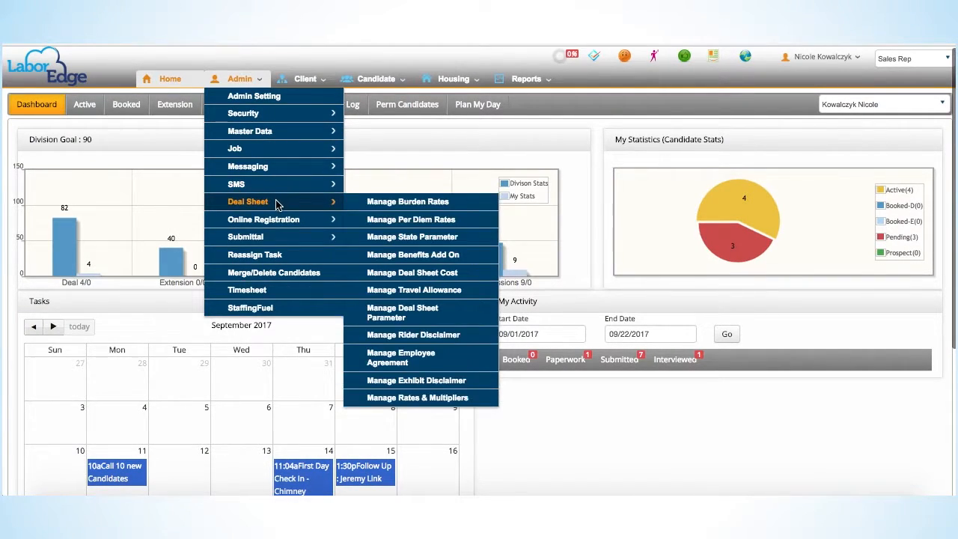
{"action": "left_click", "coordinate": [469, 279]}
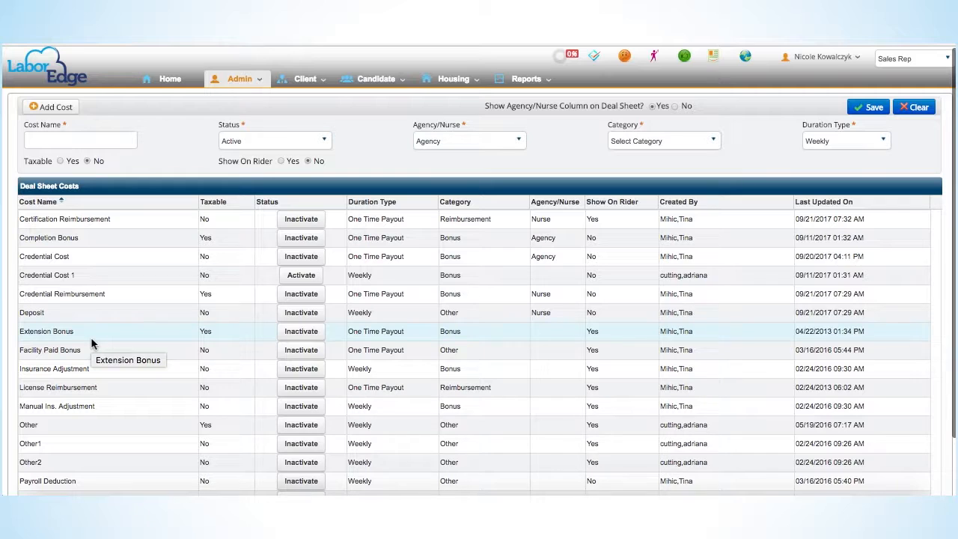
{"action": "double_click", "coordinate": [75, 350]}
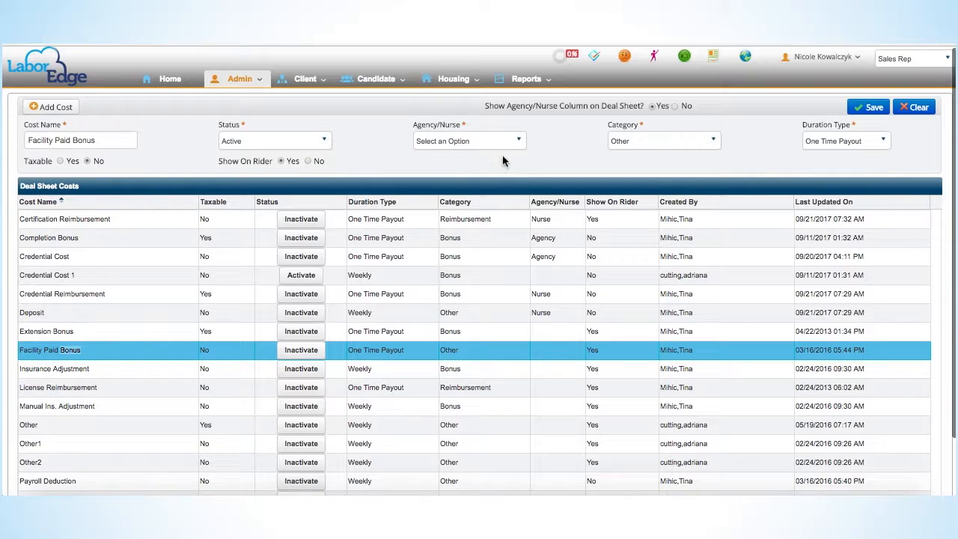
{"action": "left_click", "coordinate": [474, 140]}
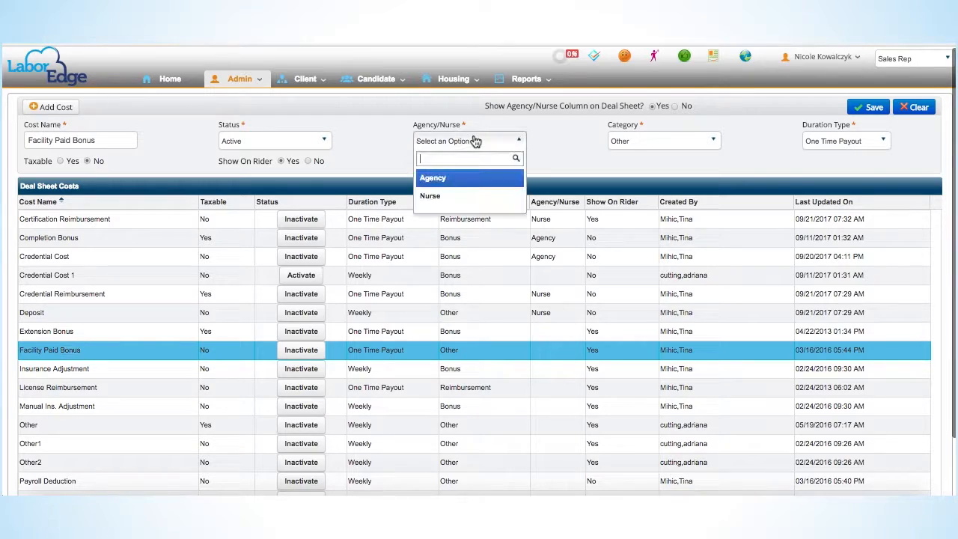
{"action": "left_click", "coordinate": [464, 196]}
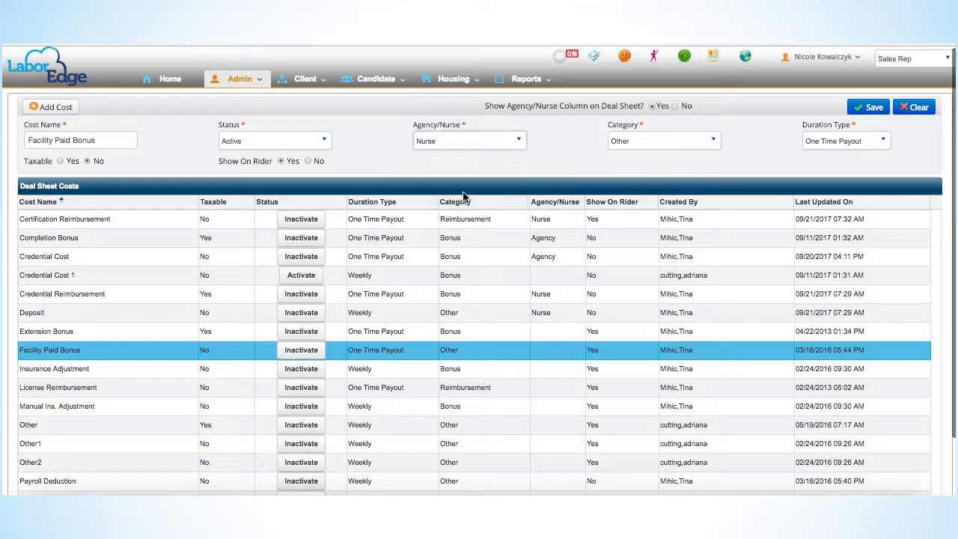
{"action": "left_click", "coordinate": [445, 141]}
{"action": "left_click", "coordinate": [445, 180]}
{"action": "left_click", "coordinate": [868, 108]}
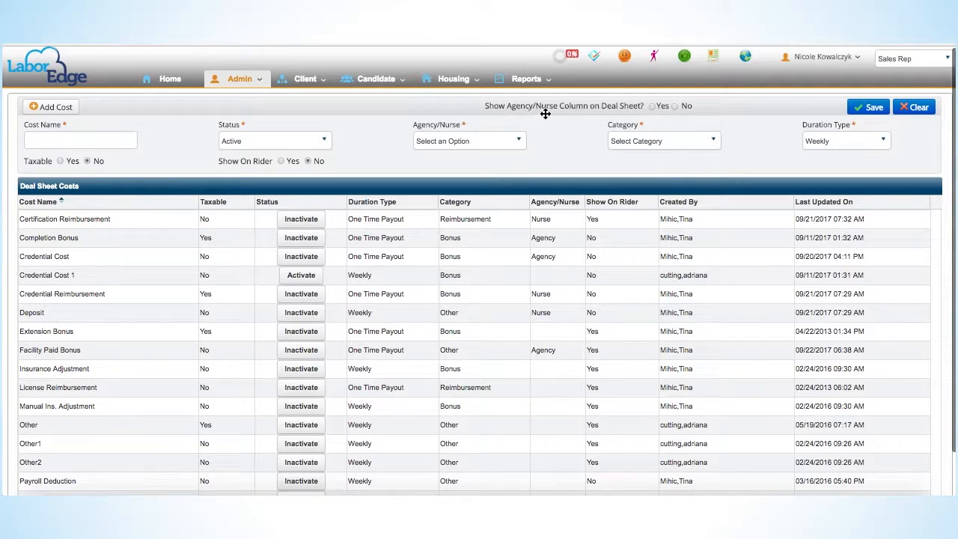
Set Show Agency/Nurse Column on Deal Sheet to Yes and review the additional costs on a candidate's deal sheet
{"action": "left_click", "coordinate": [653, 106]}
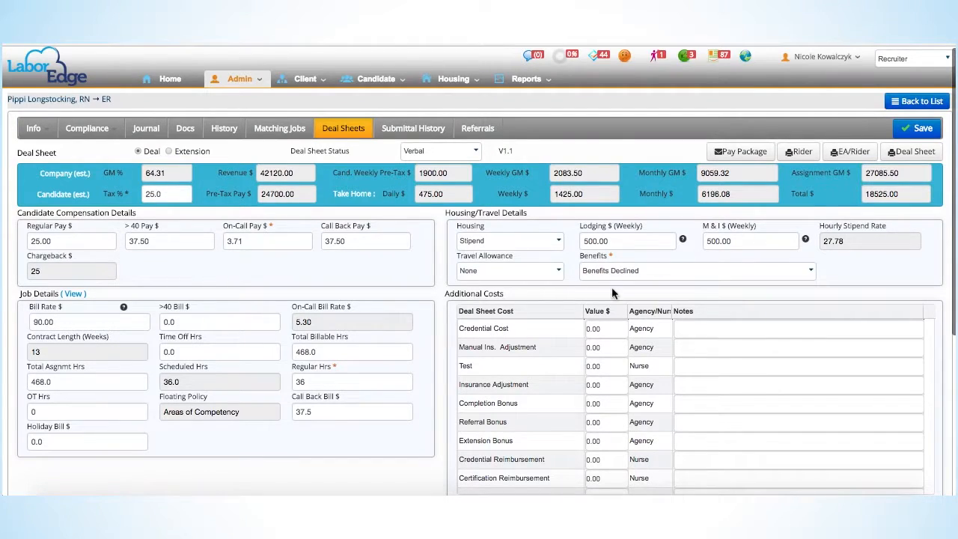
{"action": "scroll", "coordinate": [666, 326], "scroll_direction": "down", "scroll_amount": 1}
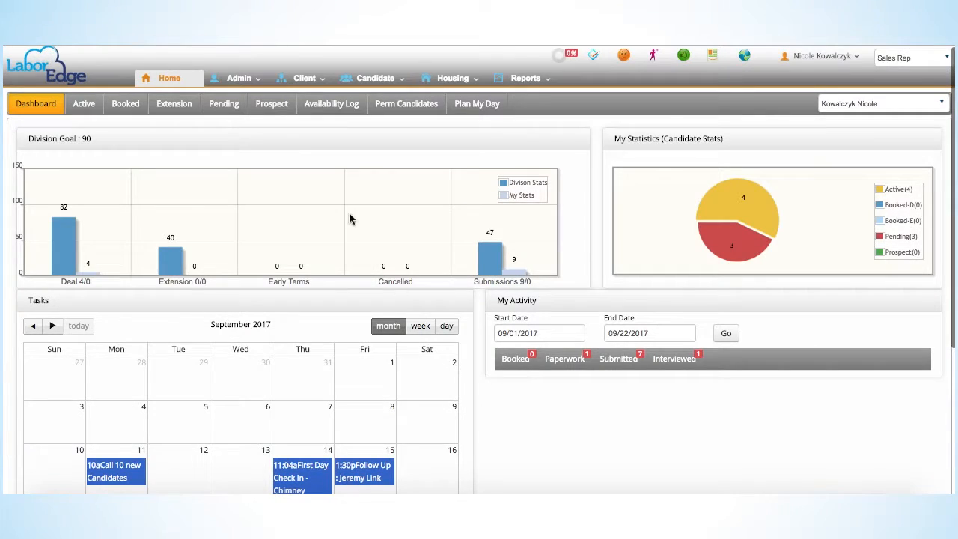
In the Executive division's deal sheet parameters, set Display Hourly Stipend Rate to Yes and save them
{"action": "left_click", "coordinate": [239, 78]}
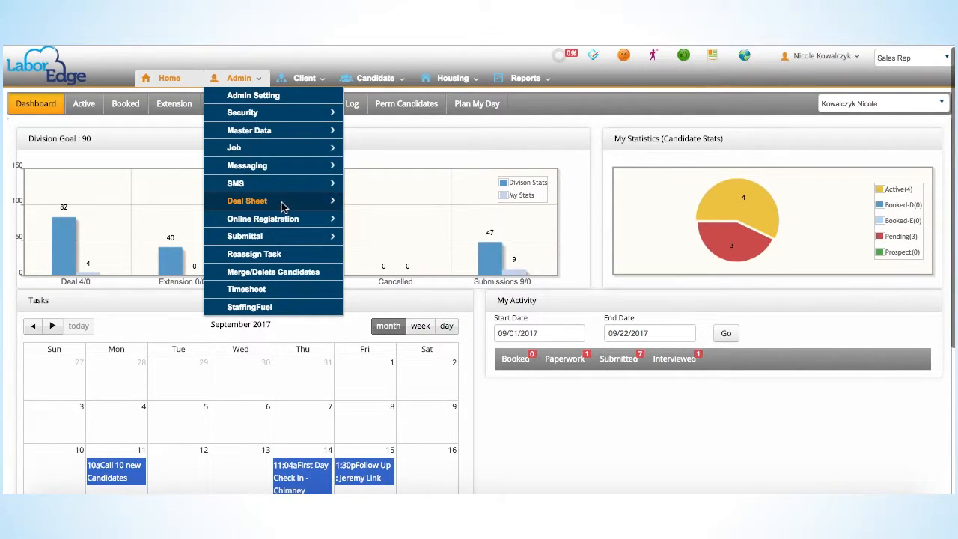
{"action": "mouse_move", "coordinate": [283, 205]}
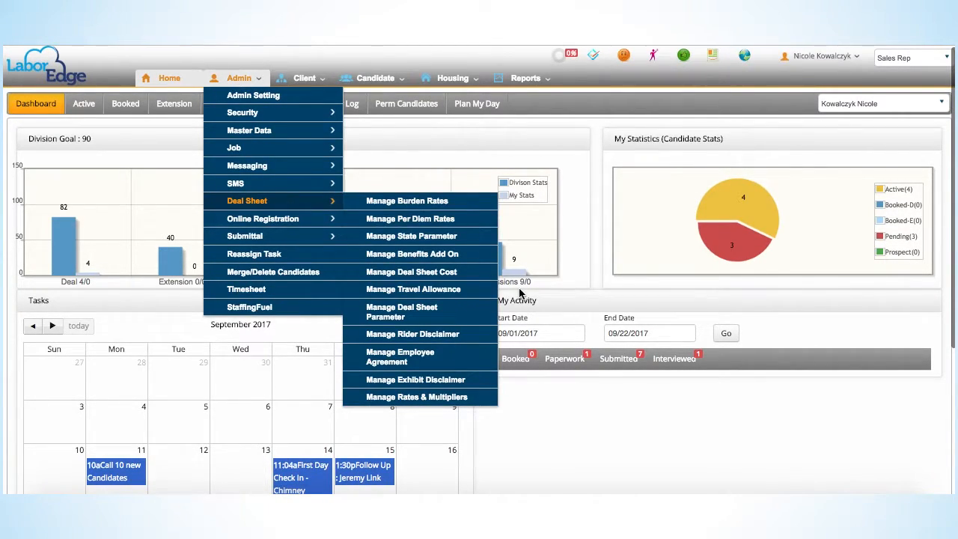
{"action": "left_click", "coordinate": [458, 317]}
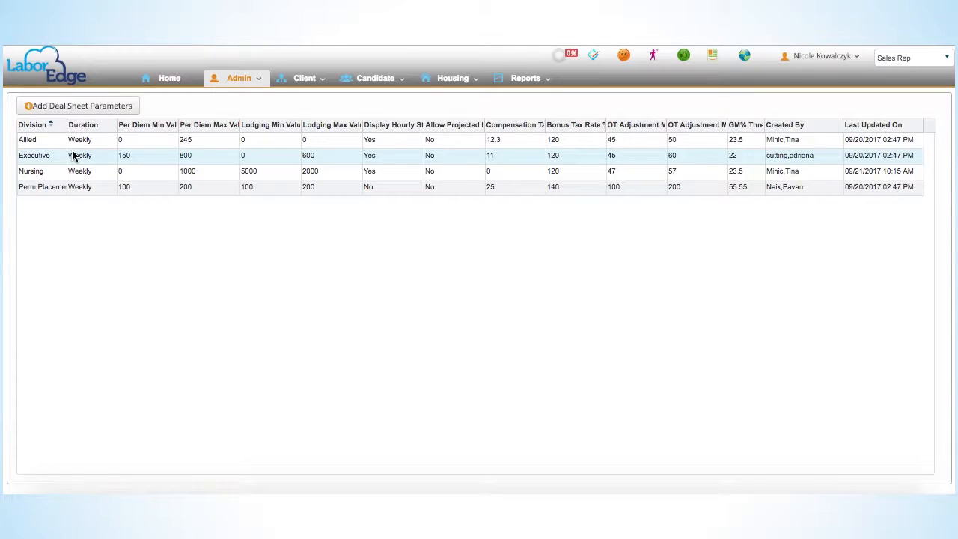
{"action": "double_click", "coordinate": [37, 157]}
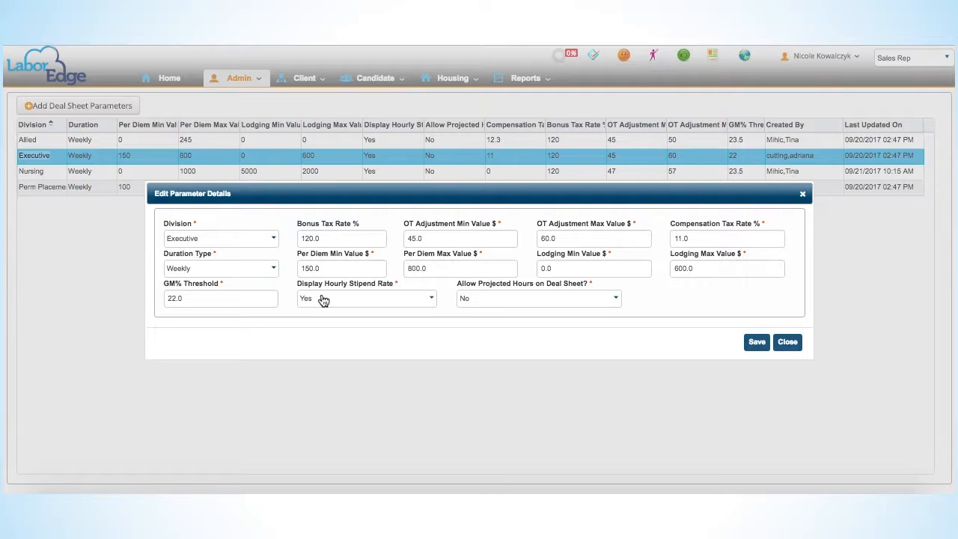
{"action": "left_click", "coordinate": [323, 300]}
{"action": "left_click", "coordinate": [322, 341]}
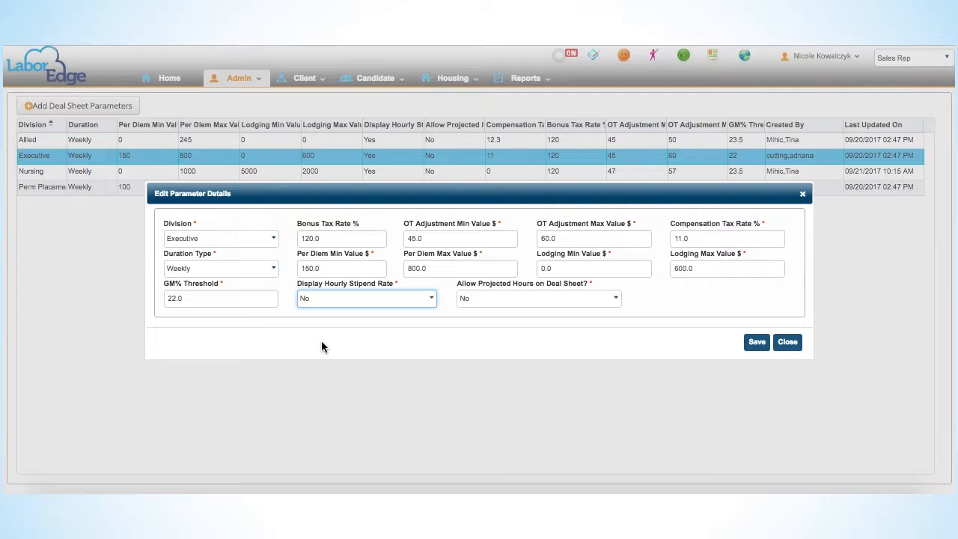
{"action": "left_click", "coordinate": [333, 300]}
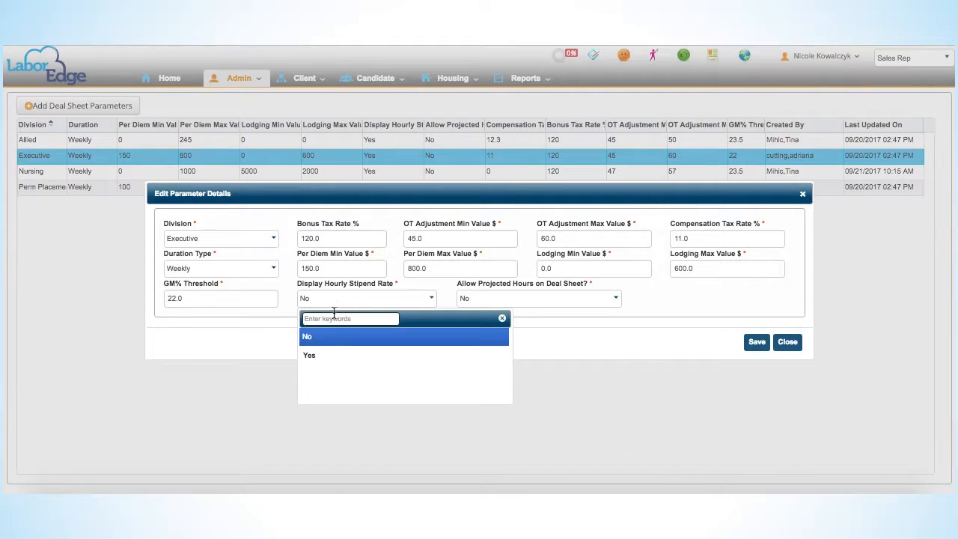
{"action": "left_click", "coordinate": [328, 356]}
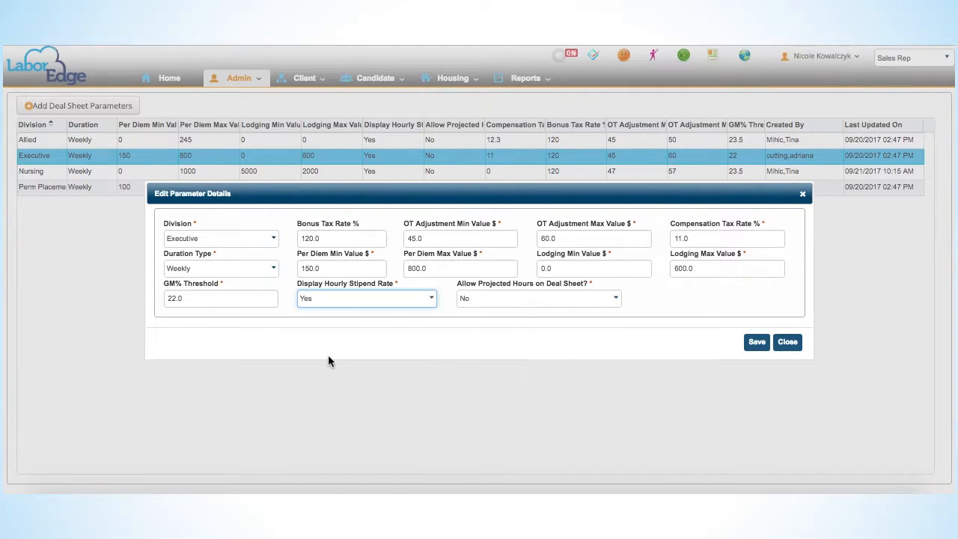
{"action": "left_click", "coordinate": [753, 349]}
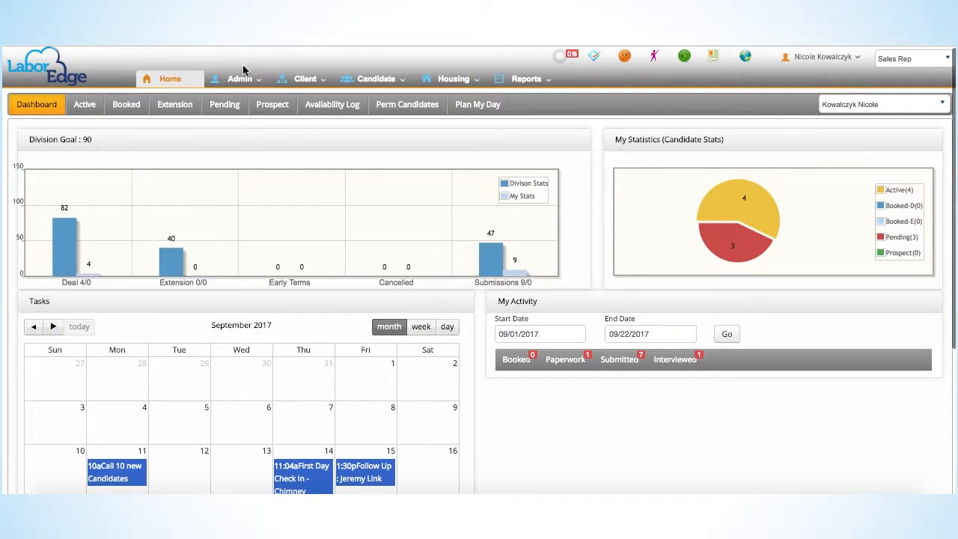
Open the deal sheet rates and multipliers and expand Alaska to review its rate codes
{"action": "left_click", "coordinate": [239, 78]}
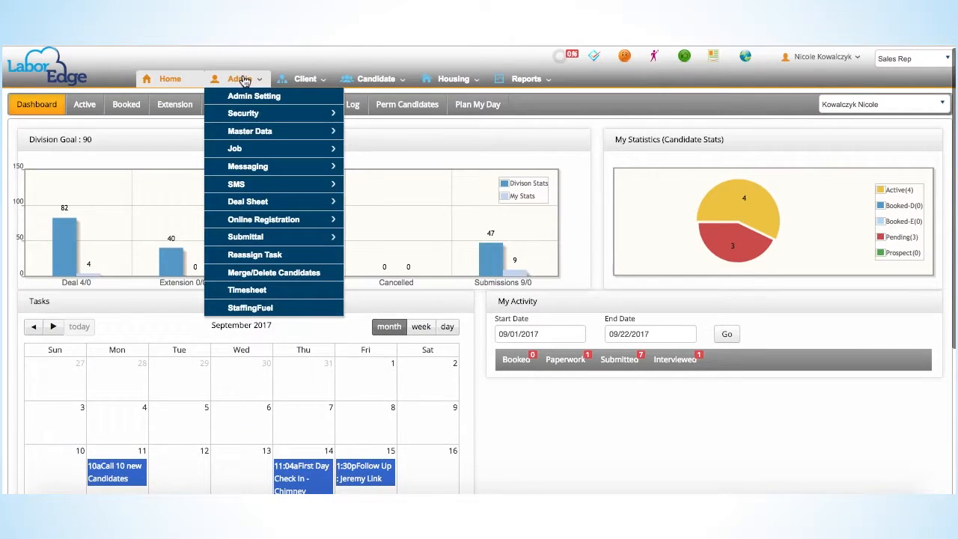
{"action": "mouse_move", "coordinate": [281, 207]}
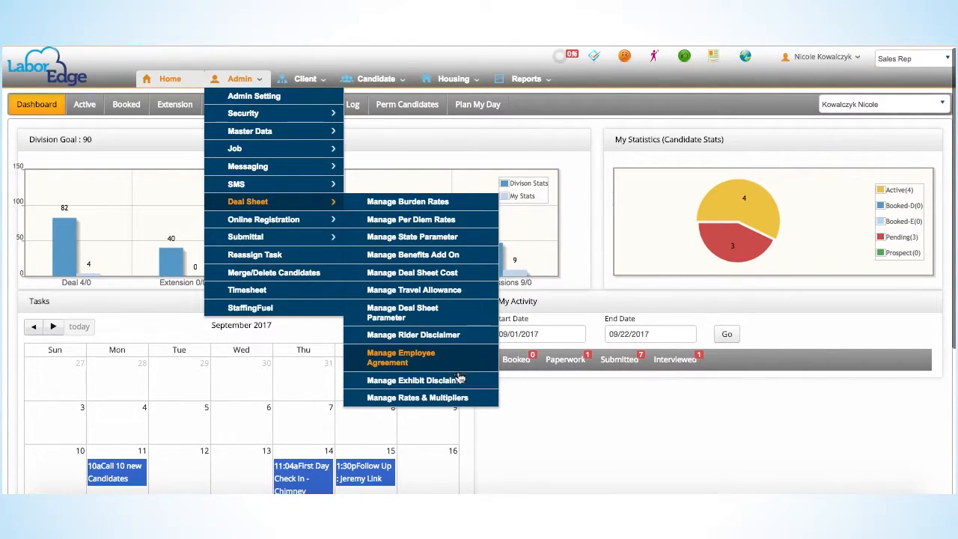
{"action": "left_click", "coordinate": [477, 403]}
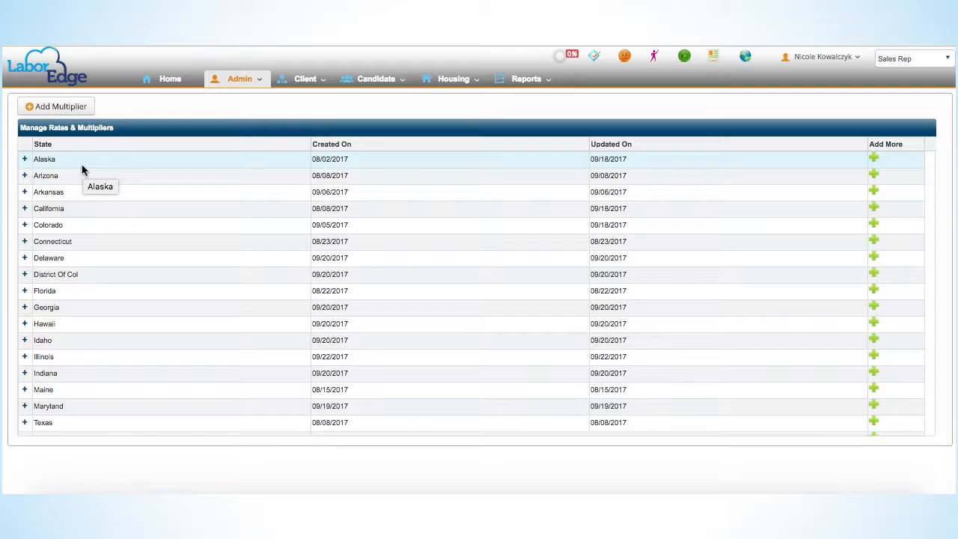
{"action": "left_click", "coordinate": [25, 160]}
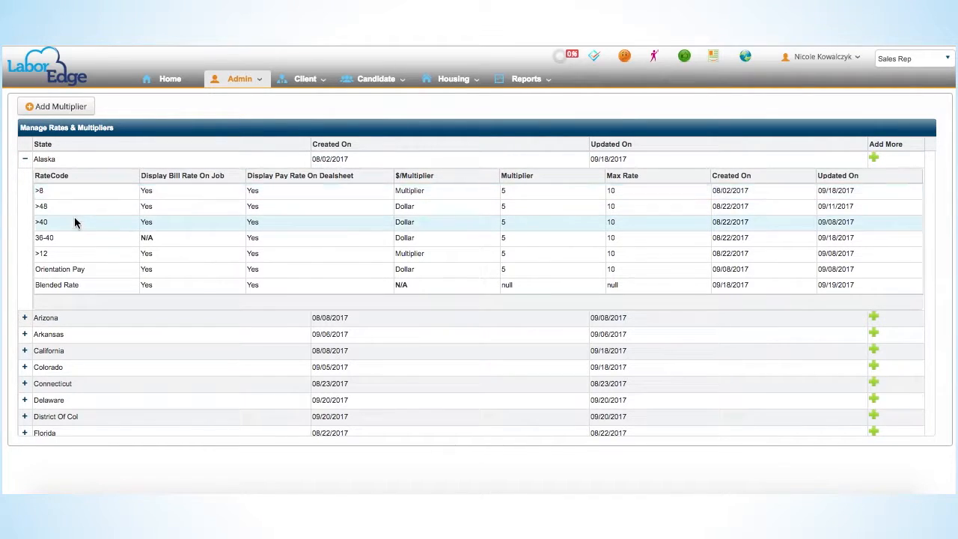
Expand Arizona and Arkansas in the rates and multipliers list to compare their rate codes with Alaska's
{"action": "left_click", "coordinate": [25, 318]}
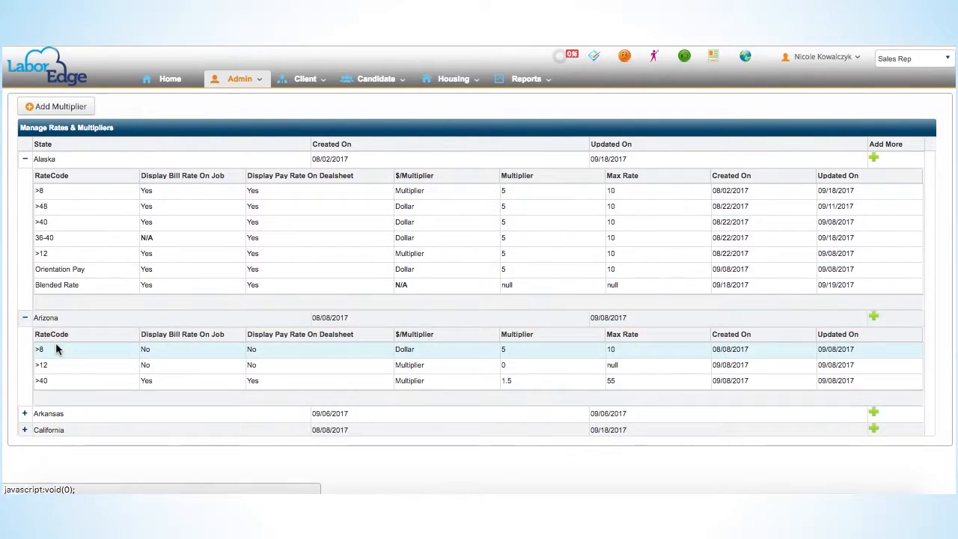
{"action": "scroll", "coordinate": [56, 370], "scroll_direction": "down", "scroll_amount": 1}
{"action": "left_click", "coordinate": [24, 381]}
{"action": "scroll", "coordinate": [25, 395], "scroll_direction": "up", "scroll_amount": 1}
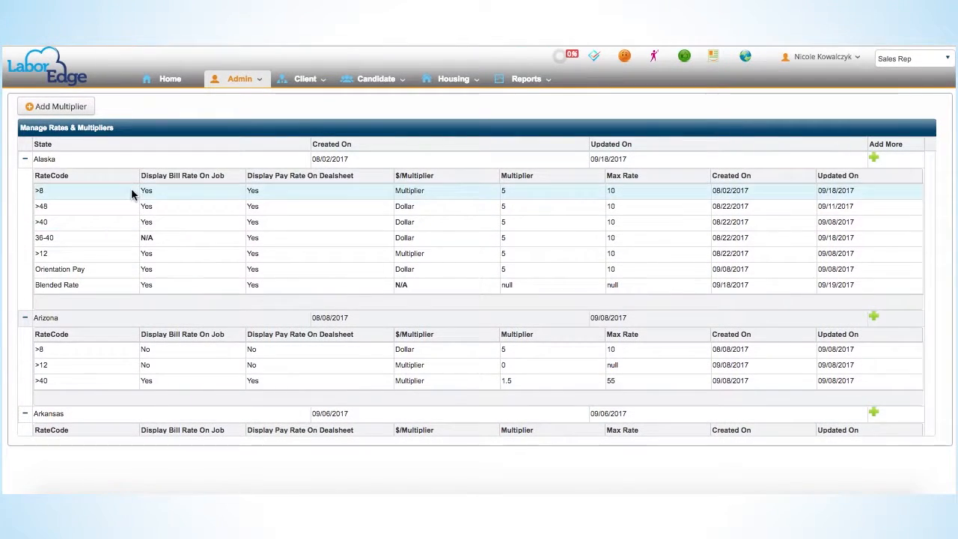
Open the form for adding another Arizona rate, review the rate codes available for that state, and close it without saving
{"action": "left_click", "coordinate": [878, 320]}
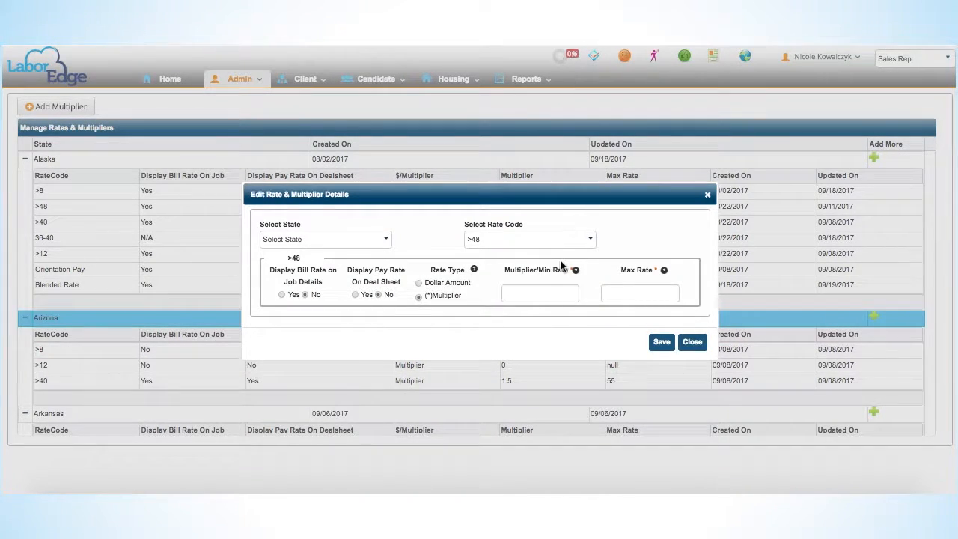
{"action": "left_click", "coordinate": [363, 242]}
{"action": "left_click", "coordinate": [357, 277]}
{"action": "left_click", "coordinate": [523, 240]}
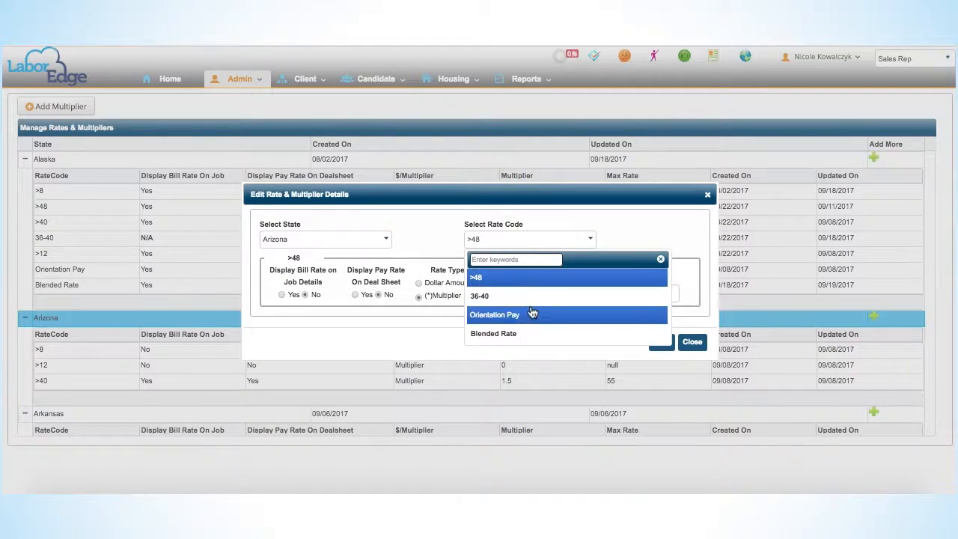
{"action": "left_click", "coordinate": [622, 226]}
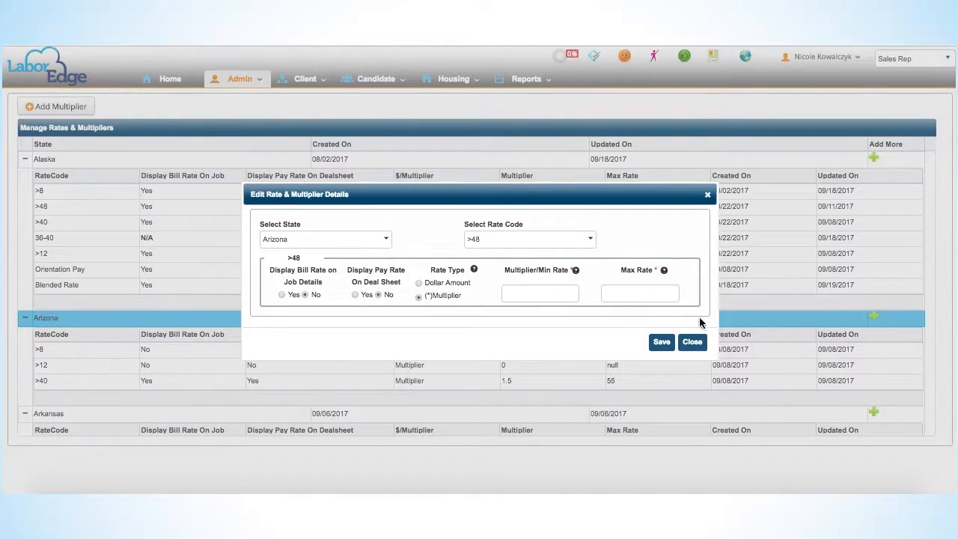
{"action": "left_click", "coordinate": [707, 195]}
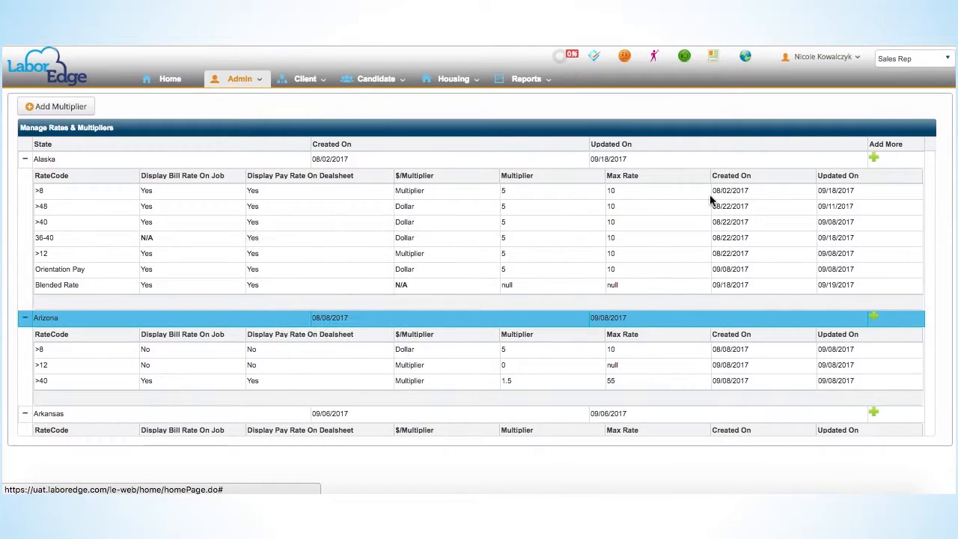
Start a new multiplier and select Kansas as its state
{"action": "scroll", "coordinate": [32, 333], "scroll_direction": "down", "scroll_amount": 15}
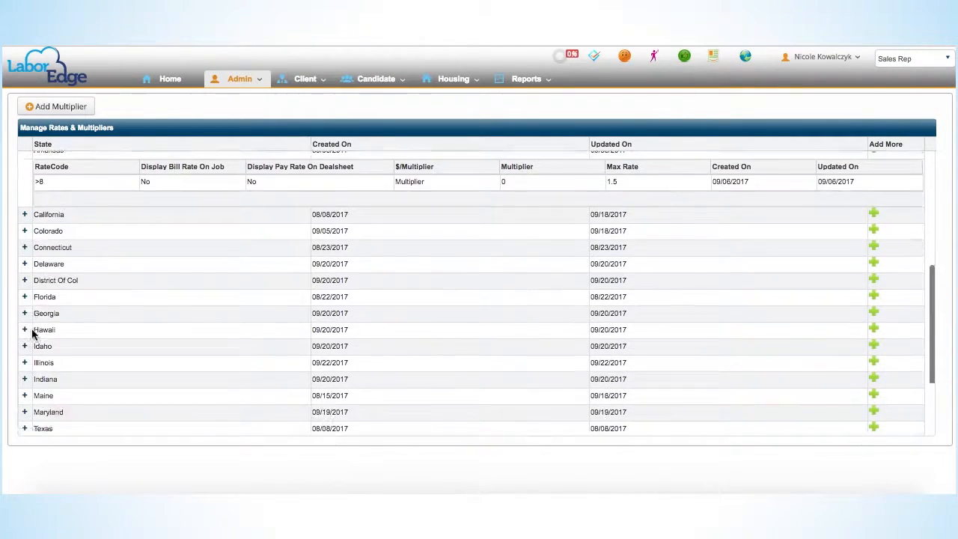
{"action": "scroll", "coordinate": [32, 334], "scroll_direction": "up", "scroll_amount": 15}
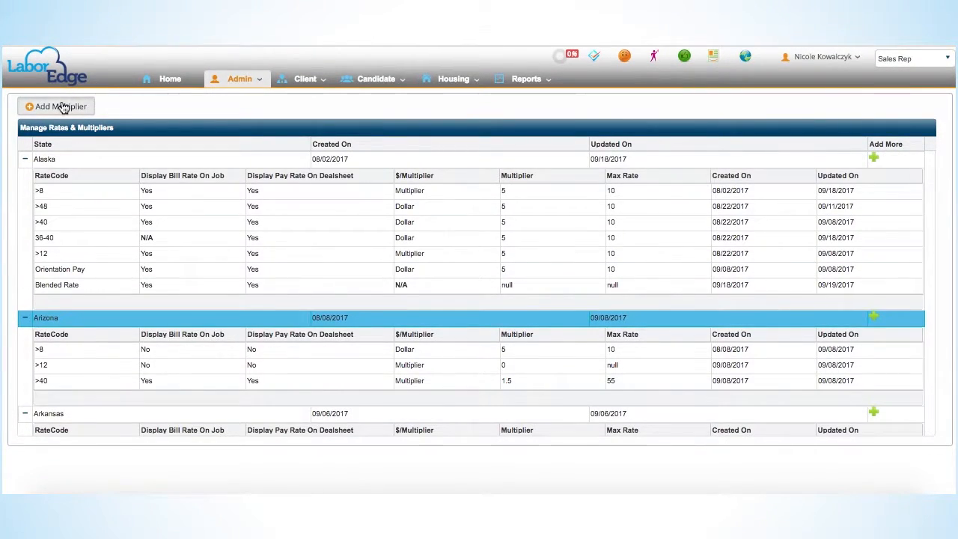
{"action": "left_click", "coordinate": [58, 106]}
{"action": "left_click", "coordinate": [334, 240]}
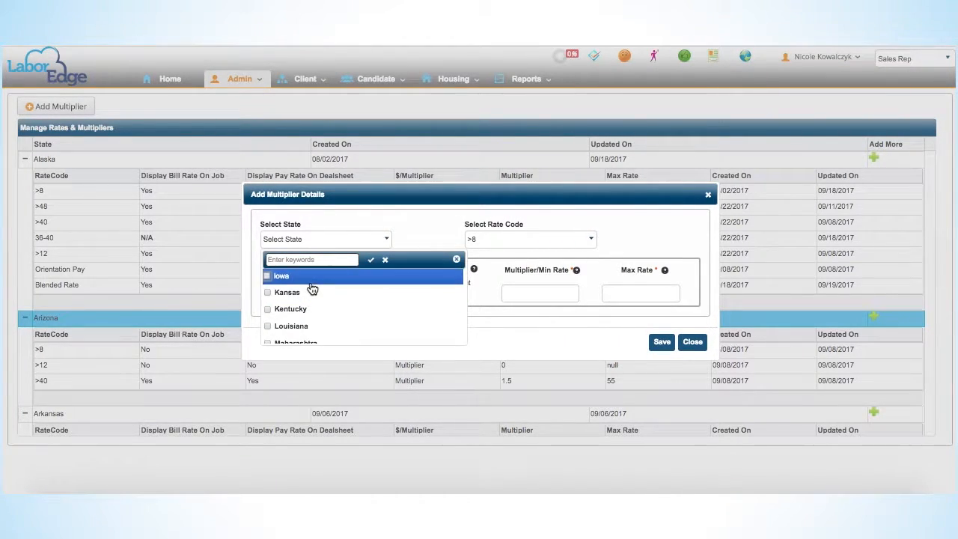
{"action": "left_click", "coordinate": [312, 294]}
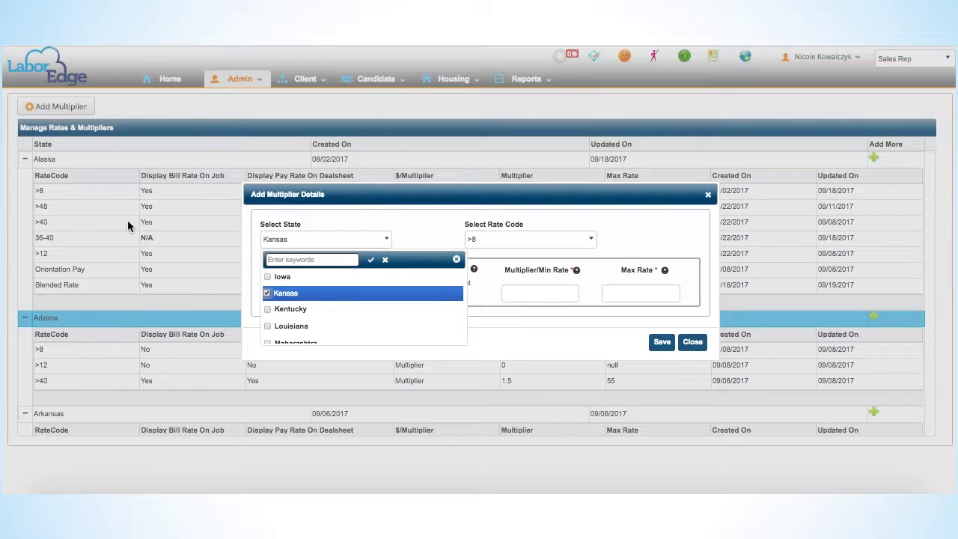
{"action": "left_click", "coordinate": [286, 293]}
{"action": "left_click", "coordinate": [311, 293]}
{"action": "left_click", "coordinate": [397, 238]}
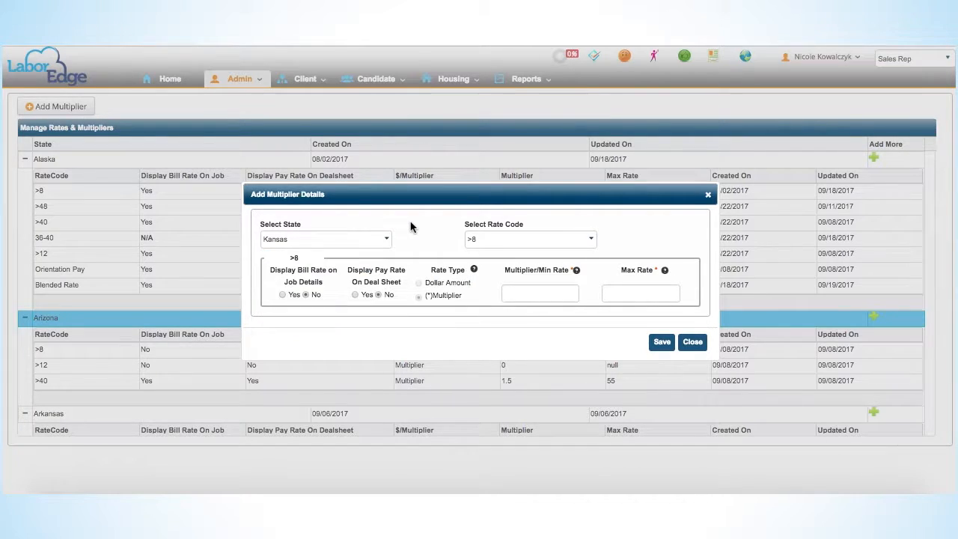
Choose rate code >40 for Kansas and set both the bill rate on job details and pay rate on deal sheet to display
{"action": "left_click", "coordinate": [506, 240]}
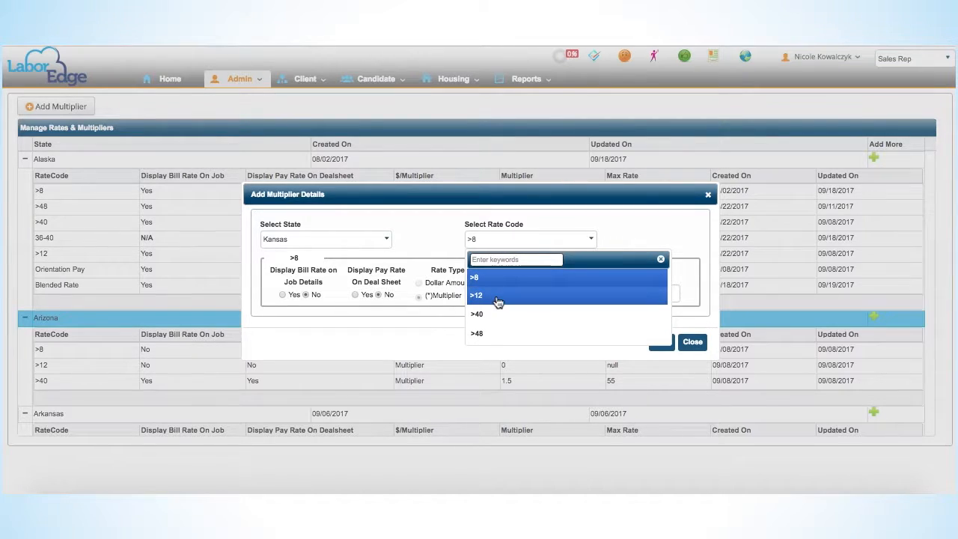
{"action": "scroll", "coordinate": [496, 322], "scroll_direction": "down", "scroll_amount": 1}
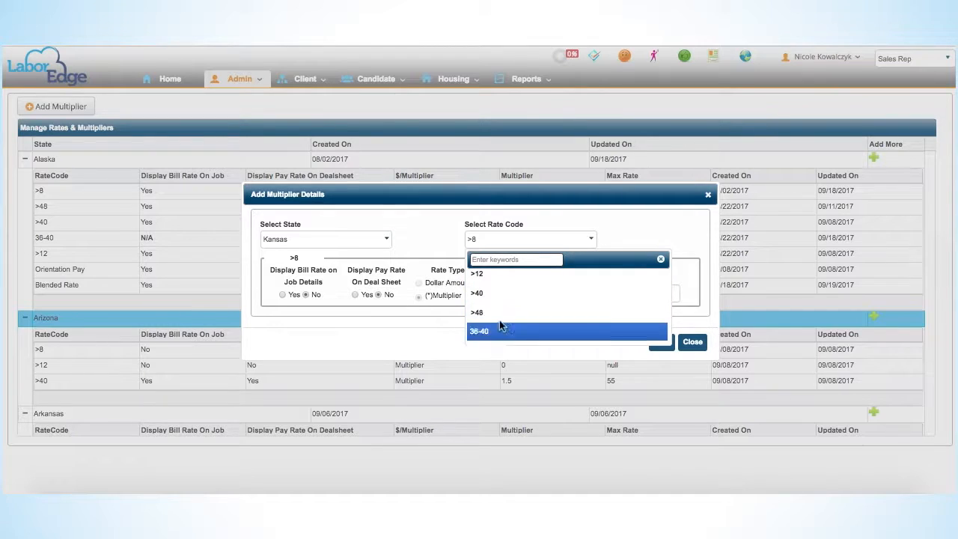
{"action": "scroll", "coordinate": [502, 337], "scroll_direction": "down", "scroll_amount": 1}
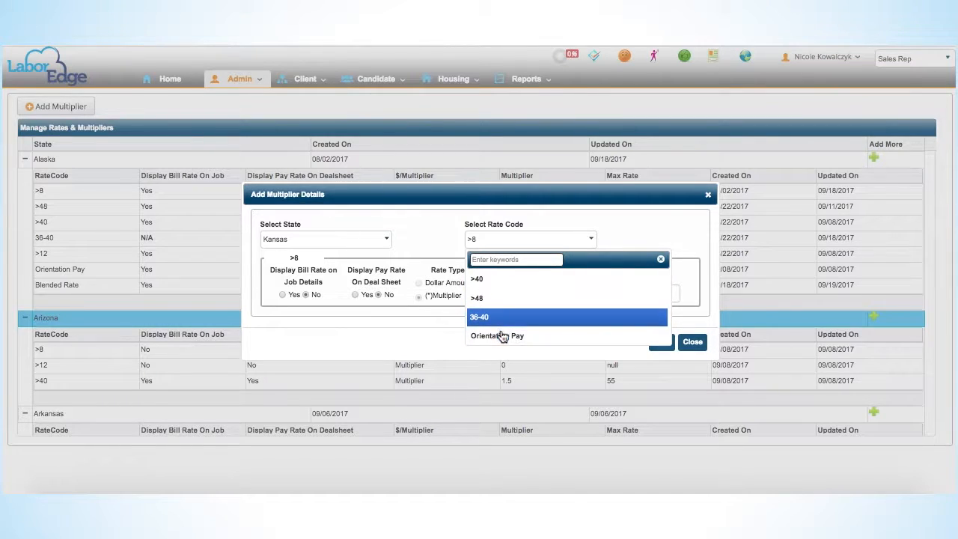
{"action": "scroll", "coordinate": [502, 337], "scroll_direction": "down", "scroll_amount": 1}
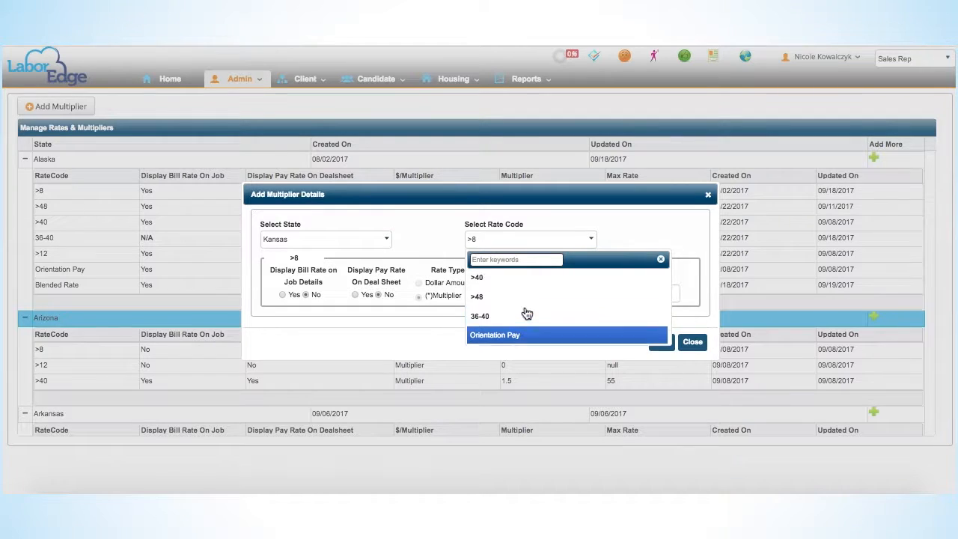
{"action": "scroll", "coordinate": [524, 314], "scroll_direction": "up", "scroll_amount": 1}
{"action": "left_click", "coordinate": [525, 312]}
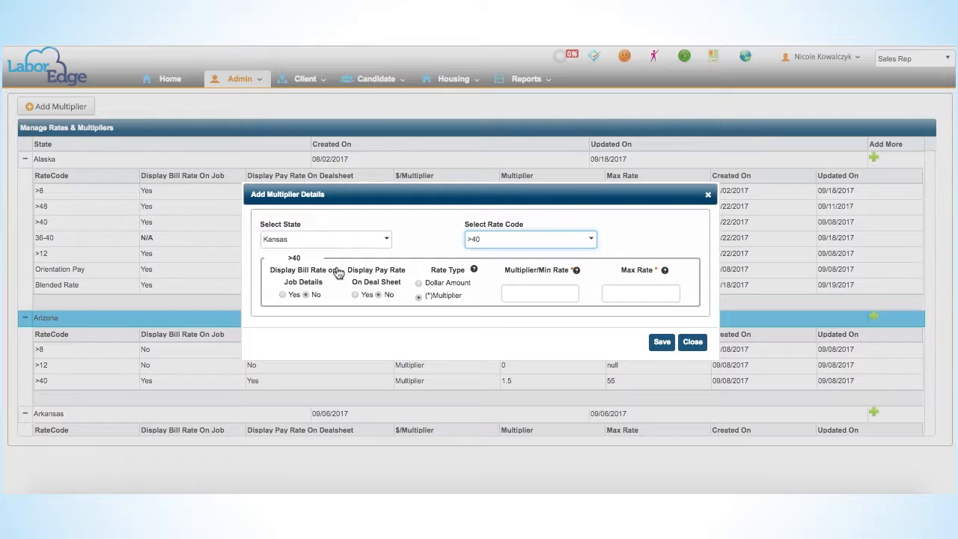
{"action": "left_click", "coordinate": [284, 296]}
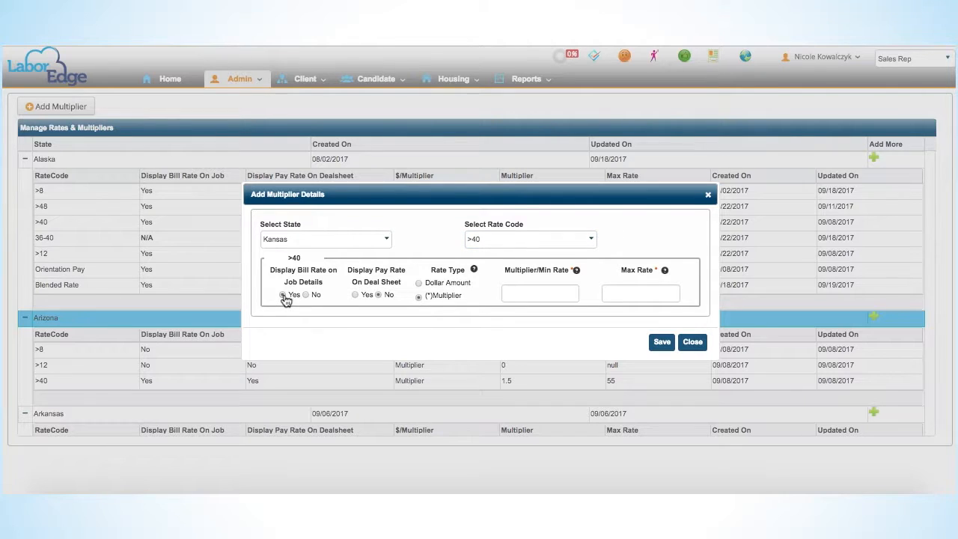
{"action": "left_click", "coordinate": [357, 297]}
{"action": "left_click", "coordinate": [522, 295]}
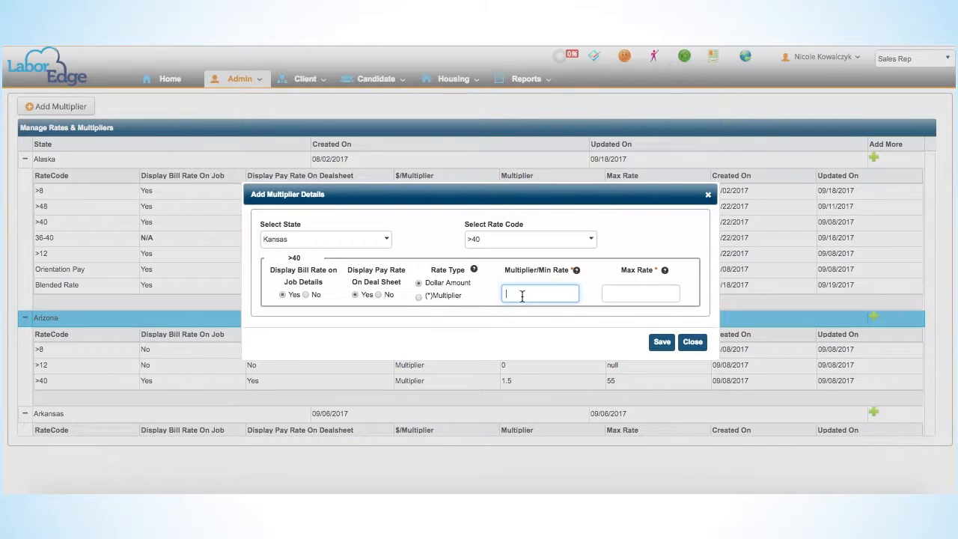
{"action": "type", "text": "3"}
{"action": "type", "text": "0"}
{"action": "key", "text": "BackSpace"}
{"action": "key", "text": "BackSpace"}
Set the Kansas >40 rate type to Multiplier with a value of 1.50 and a max rate of 50, and save it
{"action": "left_click", "coordinate": [419, 299]}
{"action": "left_click", "coordinate": [550, 295]}
{"action": "left_click_drag", "start_coordinate": [551, 295], "coordinate": [487, 294]}
{"action": "type", "text": "1.5"}
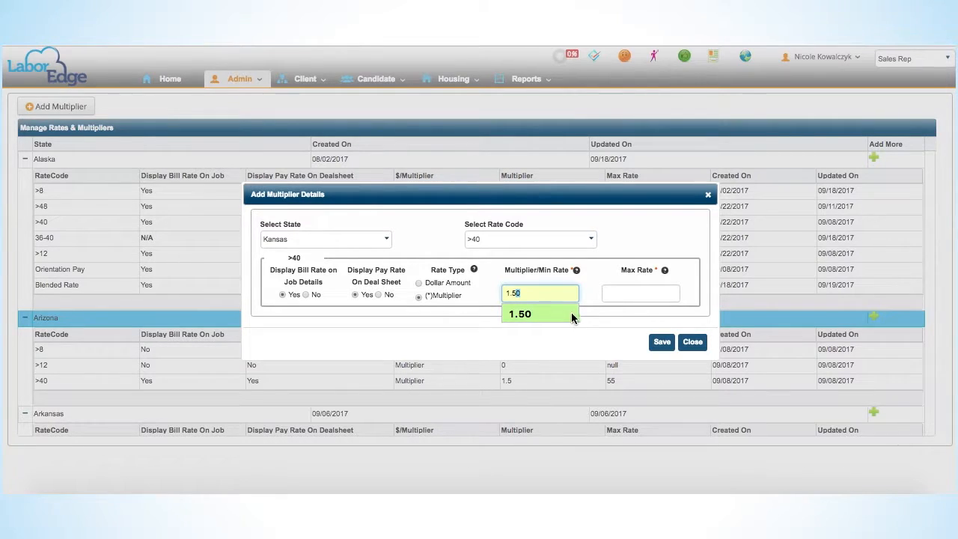
{"action": "left_click", "coordinate": [600, 281]}
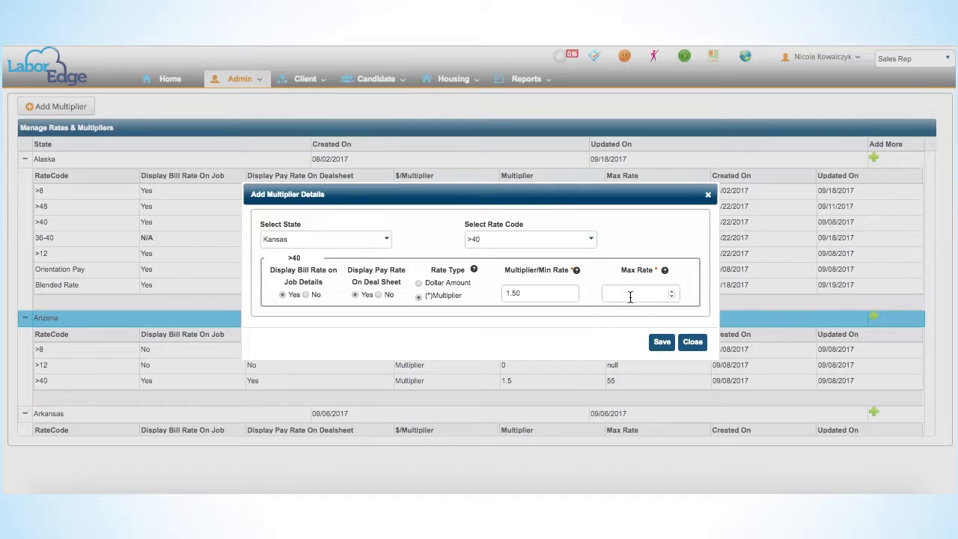
{"action": "left_click", "coordinate": [630, 297]}
{"action": "type", "text": "50"}
{"action": "left_click", "coordinate": [662, 343]}
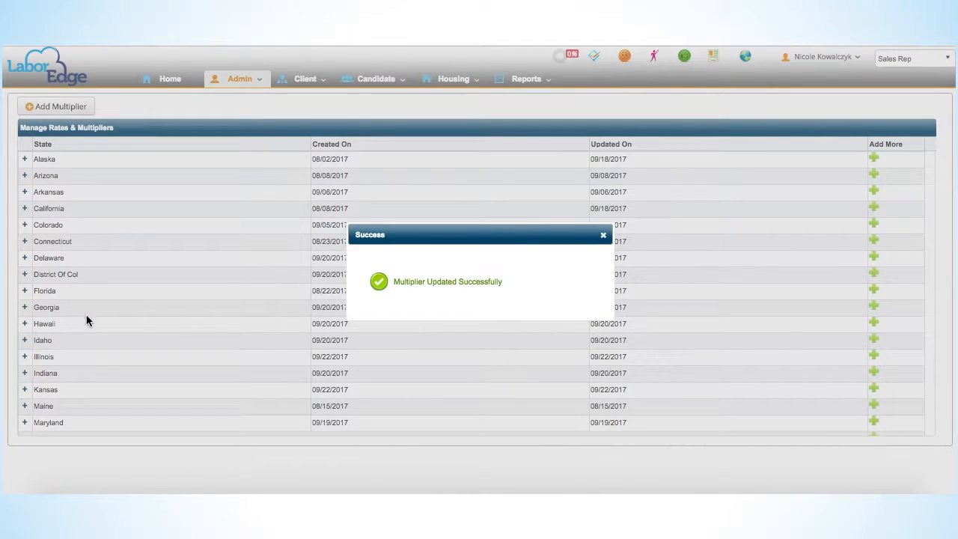
{"action": "scroll", "coordinate": [93, 324], "scroll_direction": "down", "scroll_amount": 2}
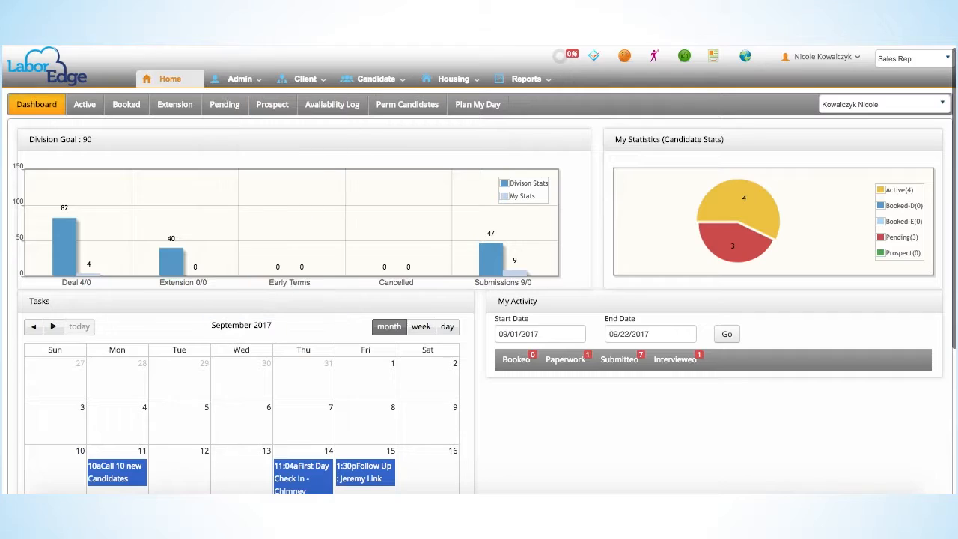
Open the 14th Helpline Medical Center client and review the bill rates listed for its specialties
{"action": "mouse_move", "coordinate": [304, 78]}
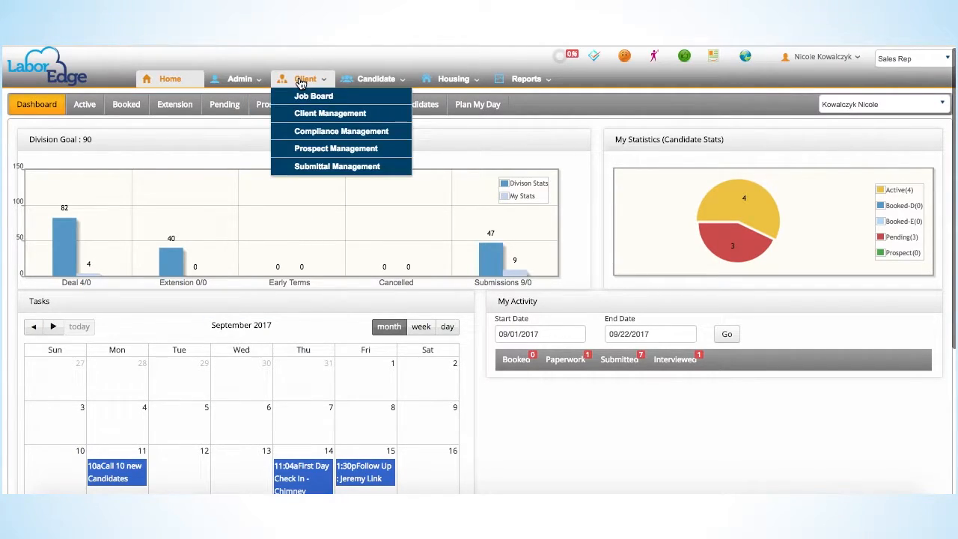
{"action": "left_click", "coordinate": [302, 114]}
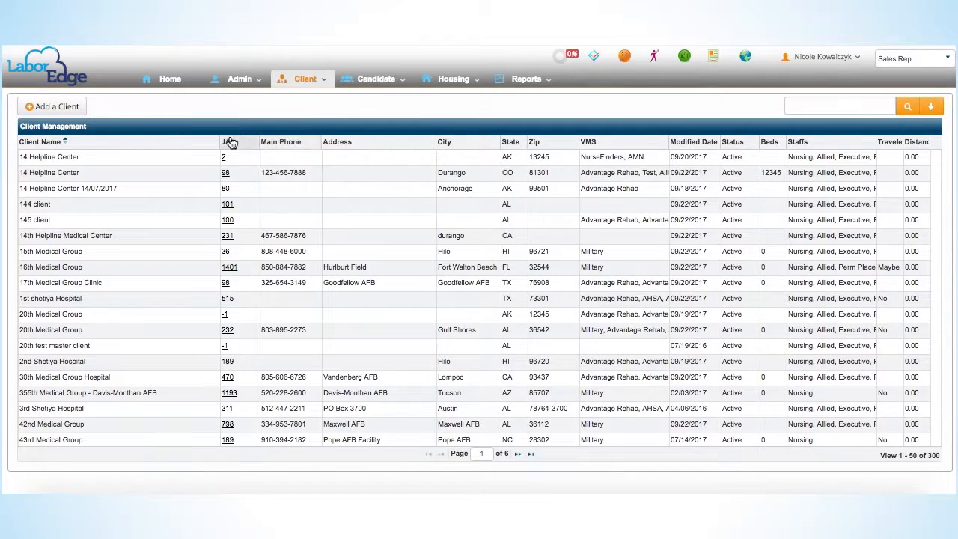
{"action": "left_click", "coordinate": [47, 236]}
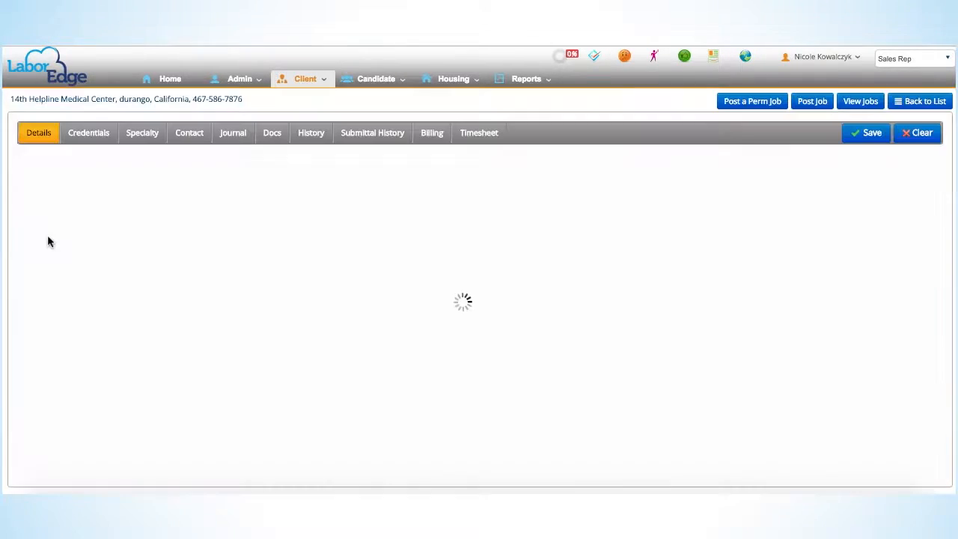
{"action": "left_click", "coordinate": [144, 134]}
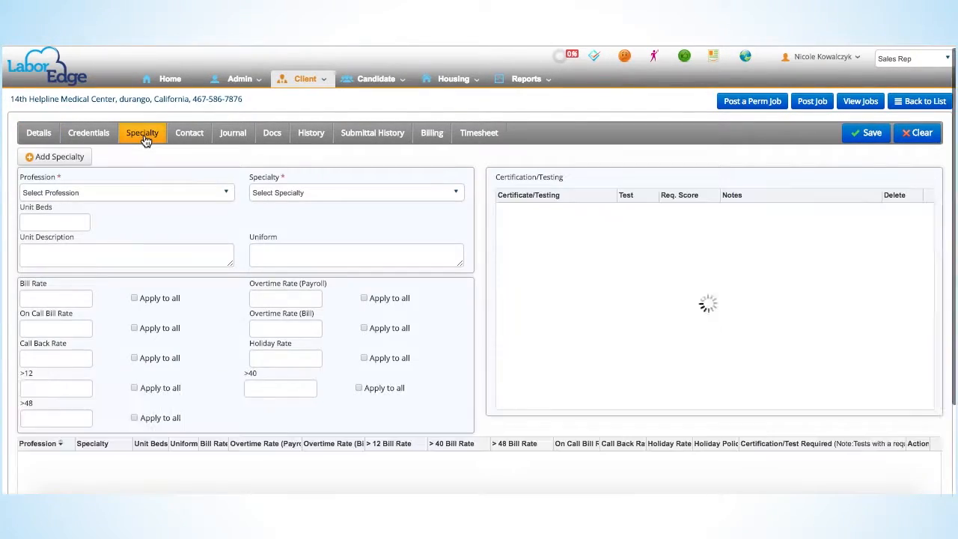
{"action": "scroll", "coordinate": [160, 279], "scroll_direction": "down", "scroll_amount": 2}
{"action": "scroll", "coordinate": [161, 279], "scroll_direction": "down", "scroll_amount": 1}
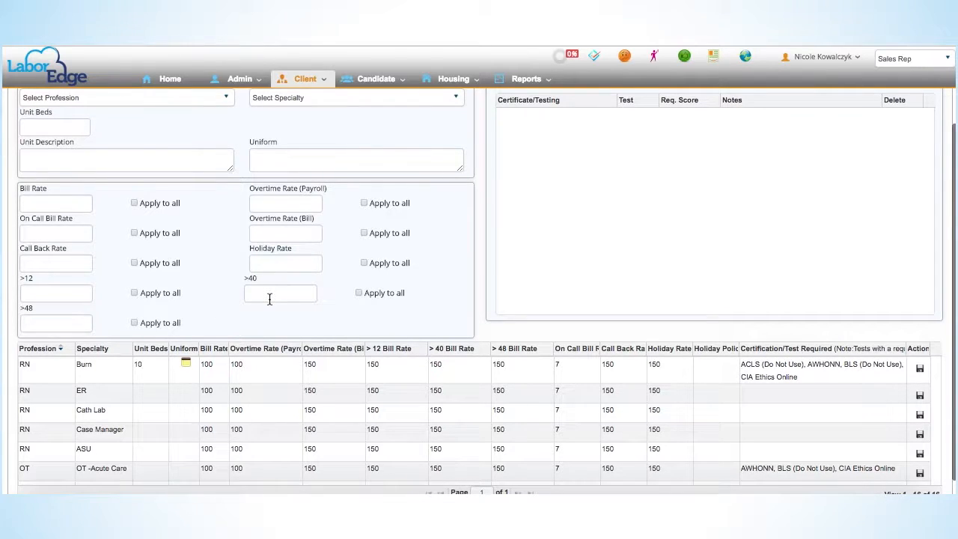
{"action": "scroll", "coordinate": [314, 333], "scroll_direction": "down", "scroll_amount": 1}
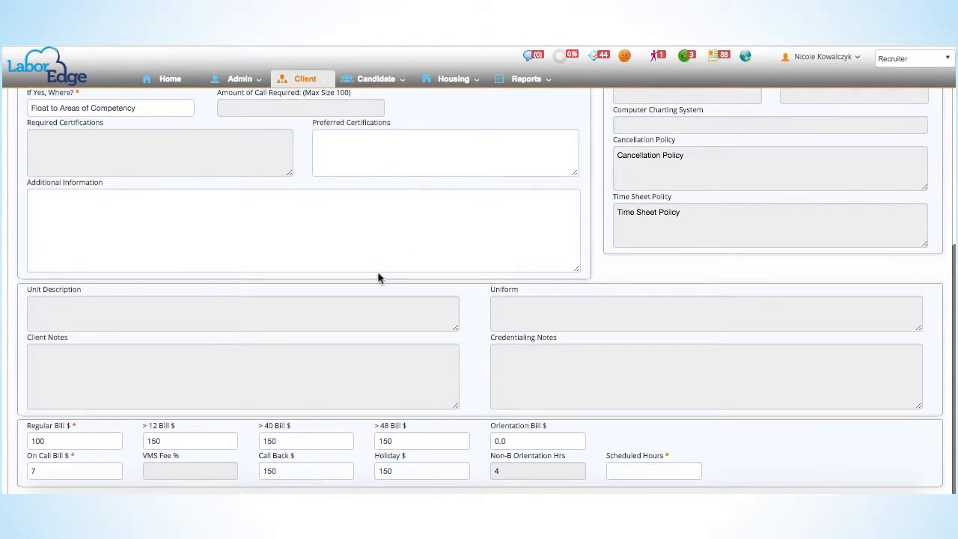
In the RN ER job details for 14th Helpline Medical Center, set the >12 bill rate to 100
{"action": "scroll", "coordinate": [379, 276], "scroll_direction": "up", "scroll_amount": 3}
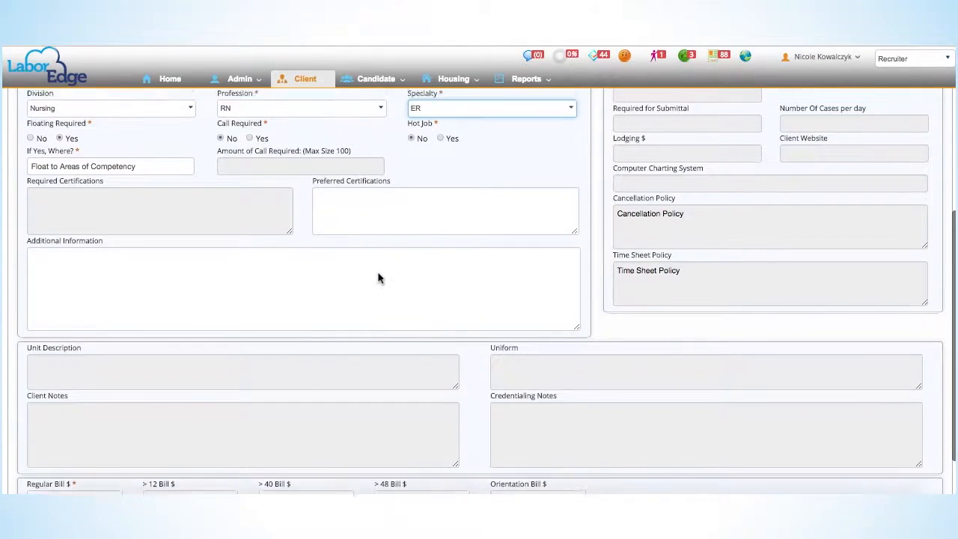
{"action": "scroll", "coordinate": [447, 254], "scroll_direction": "down", "scroll_amount": 3}
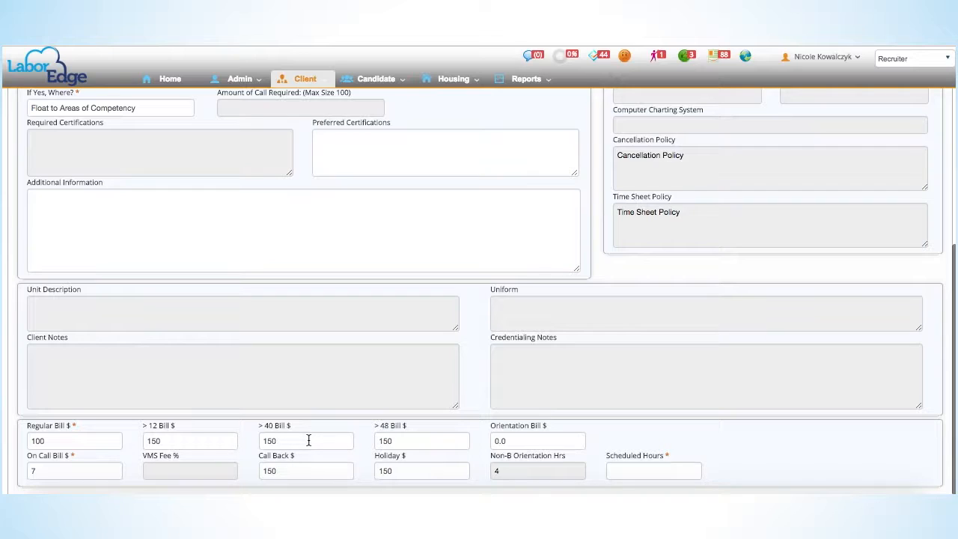
{"action": "left_click_drag", "start_coordinate": [201, 440], "coordinate": [128, 441]}
{"action": "type", "text": "100"}
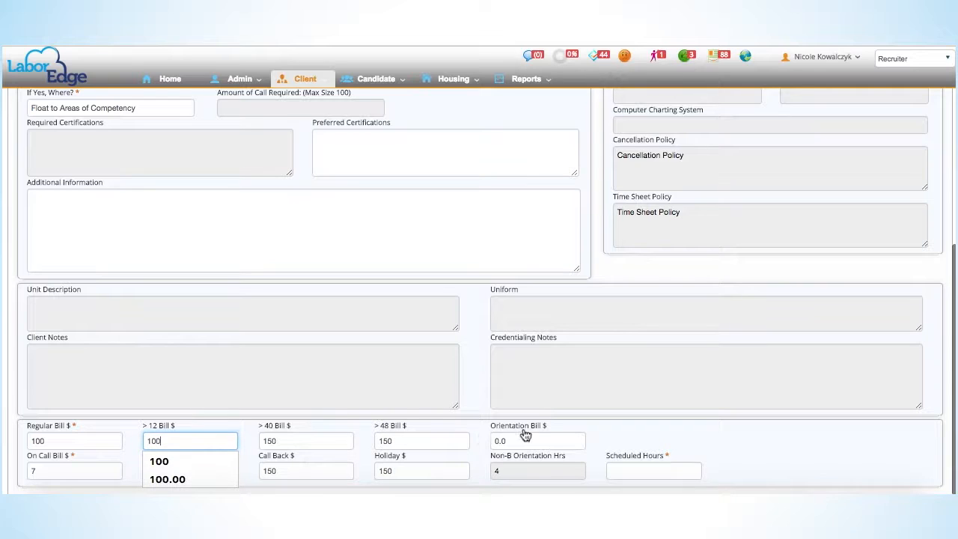
{"action": "left_click", "coordinate": [627, 424]}
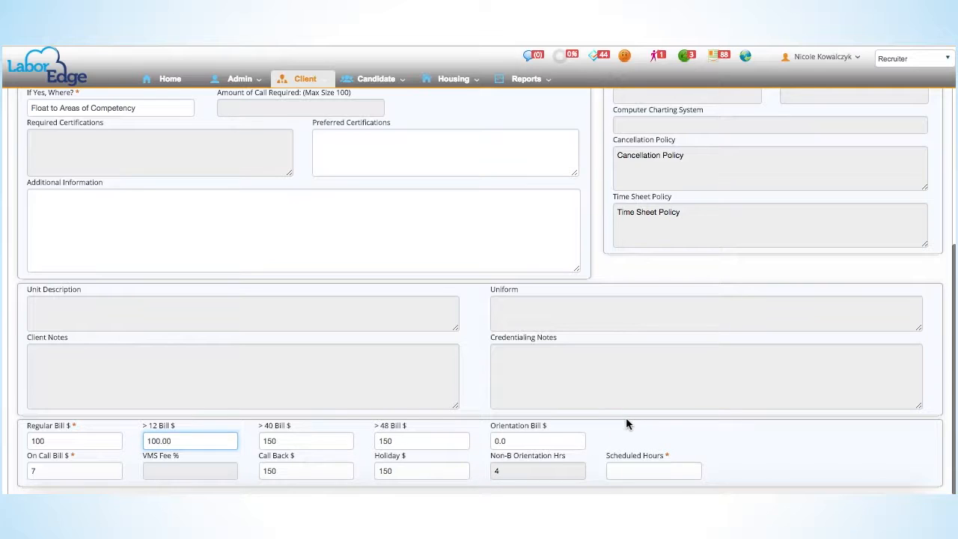
Set the job's start date to 09/25/2017
{"action": "scroll", "coordinate": [627, 423], "scroll_direction": "up", "scroll_amount": 3}
{"action": "scroll", "coordinate": [627, 424], "scroll_direction": "up", "scroll_amount": 3}
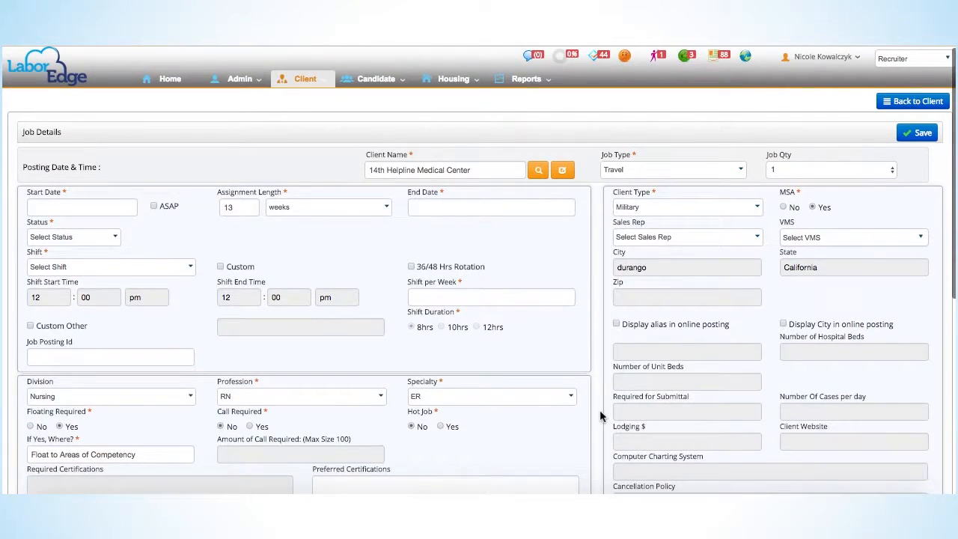
{"action": "left_click", "coordinate": [74, 208]}
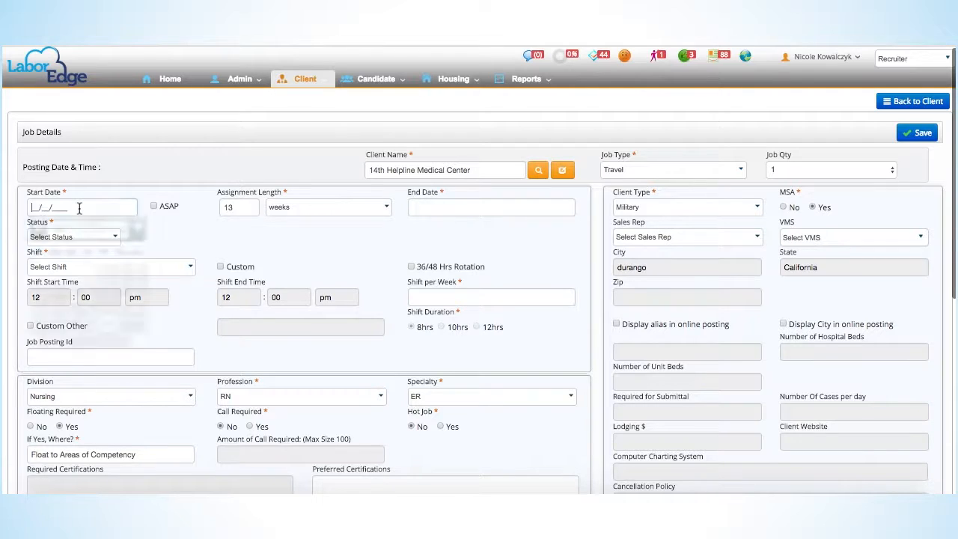
{"action": "left_click", "coordinate": [41, 340]}
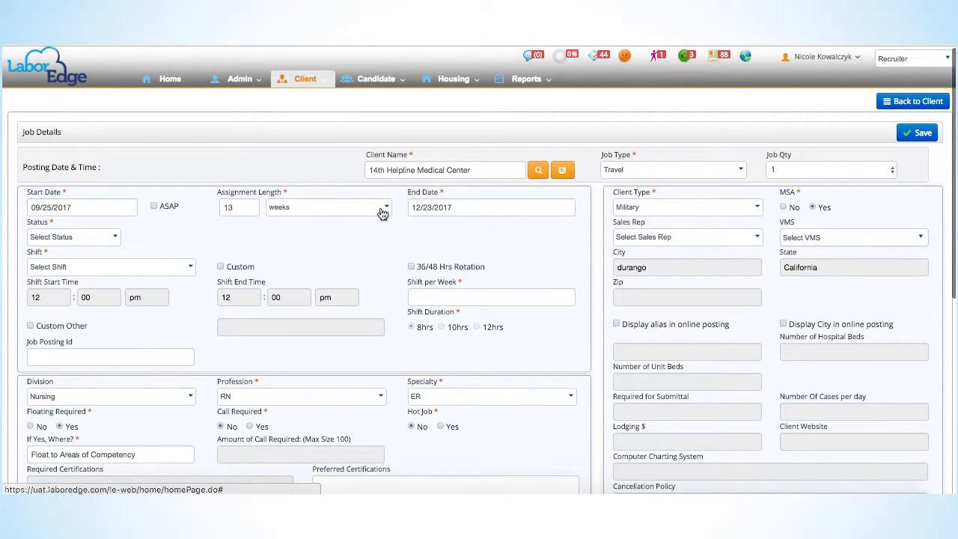
Set the job's status to Open and its shift to 12Hrs Days
{"action": "left_click", "coordinate": [57, 238]}
{"action": "left_click", "coordinate": [60, 294]}
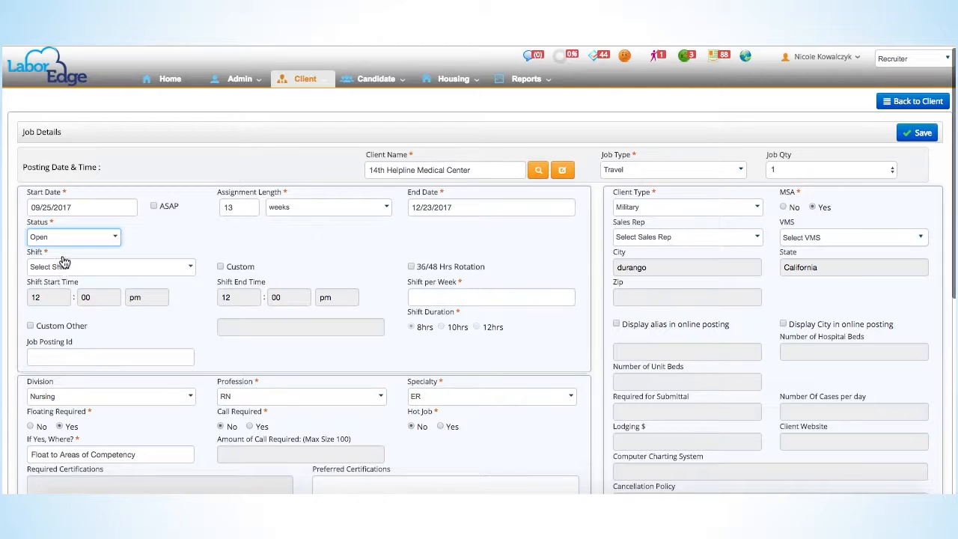
{"action": "left_click", "coordinate": [63, 267]}
{"action": "left_click", "coordinate": [59, 341]}
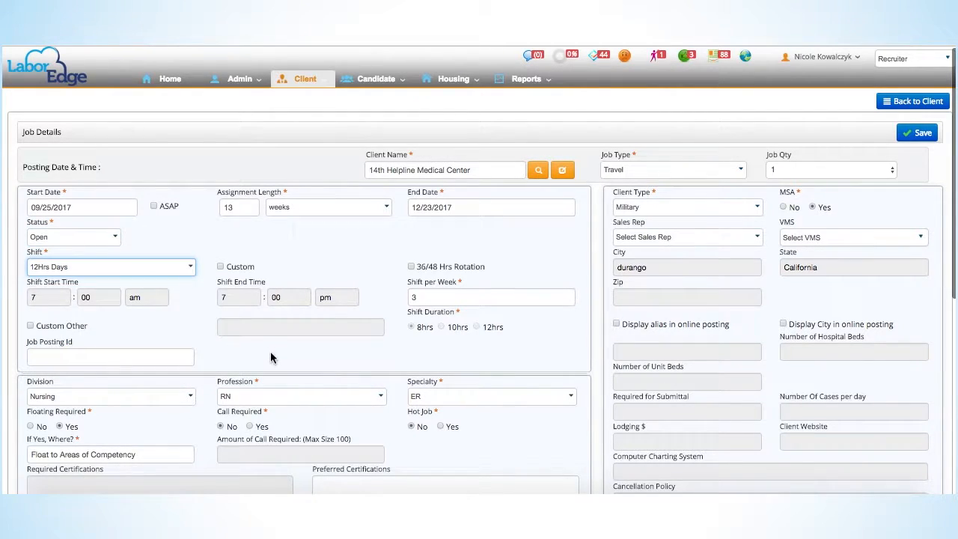
Save the job and decline updating the bill rate for this specialty in the client's specialty records
{"action": "scroll", "coordinate": [273, 357], "scroll_direction": "down", "scroll_amount": 4}
{"action": "scroll", "coordinate": [271, 353], "scroll_direction": "up", "scroll_amount": 4}
{"action": "scroll", "coordinate": [464, 442], "scroll_direction": "down", "scroll_amount": 5}
{"action": "scroll", "coordinate": [464, 445], "scroll_direction": "up", "scroll_amount": 5}
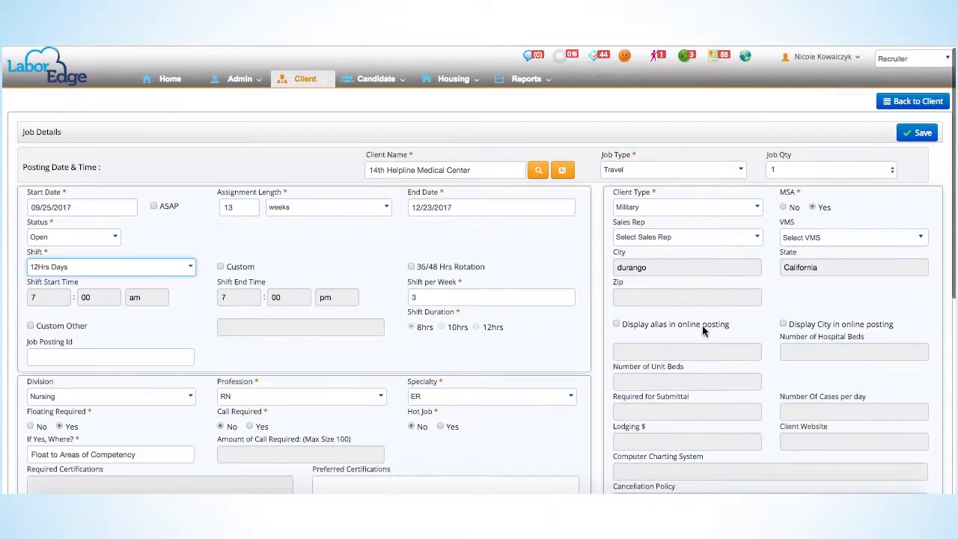
{"action": "left_click", "coordinate": [907, 134]}
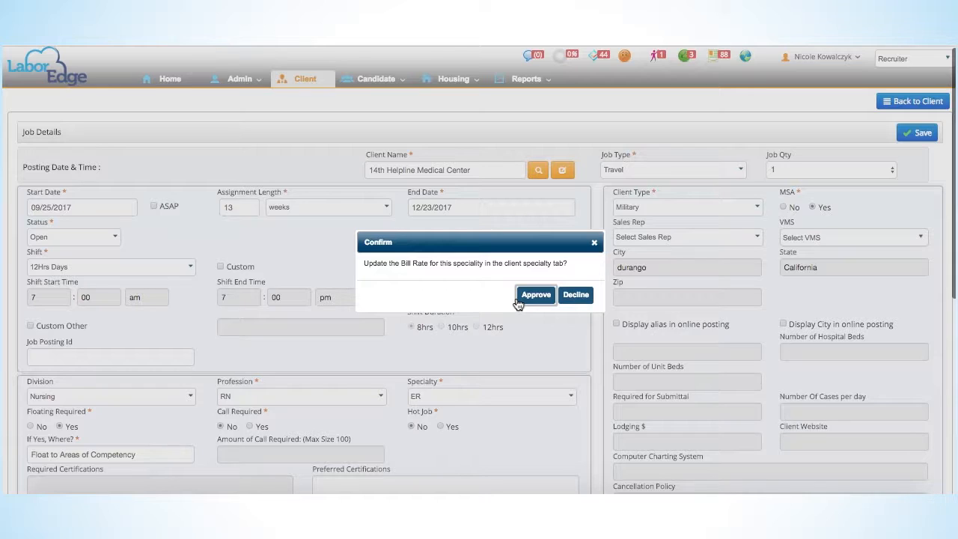
{"action": "left_click", "coordinate": [575, 295]}
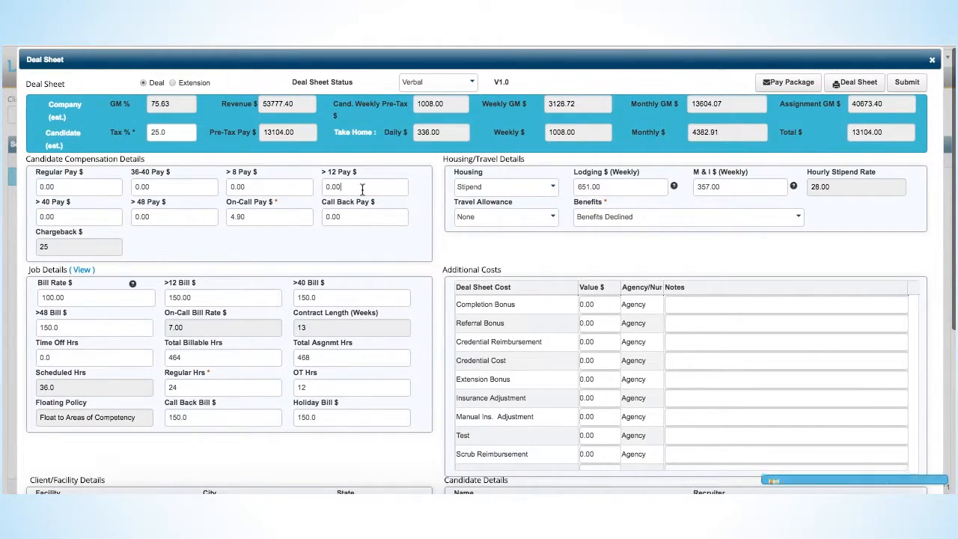
Set the >12 pay in the deal sheet's candidate compensation details to 200
{"action": "left_click_drag", "start_coordinate": [362, 189], "coordinate": [295, 187]}
{"action": "type", "text": "200"}
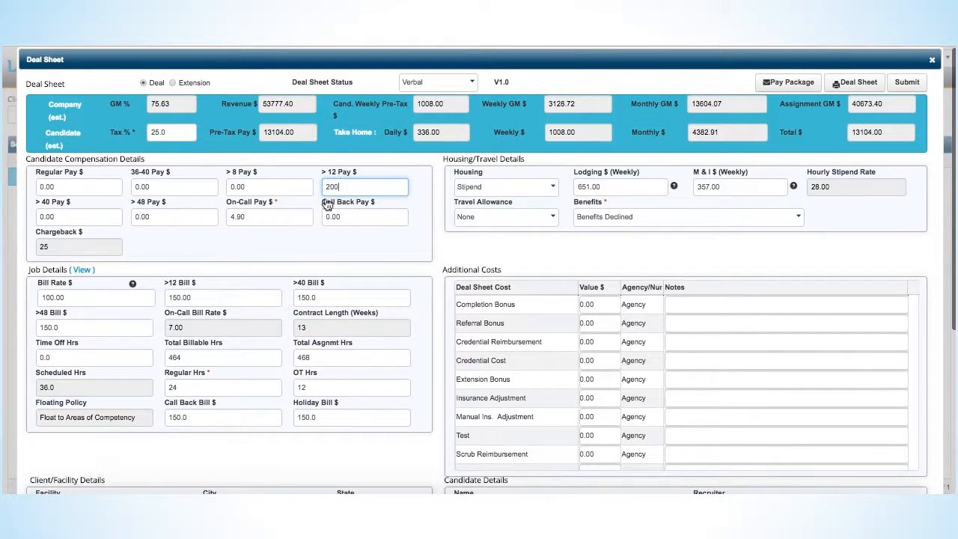
{"action": "left_click", "coordinate": [386, 245]}
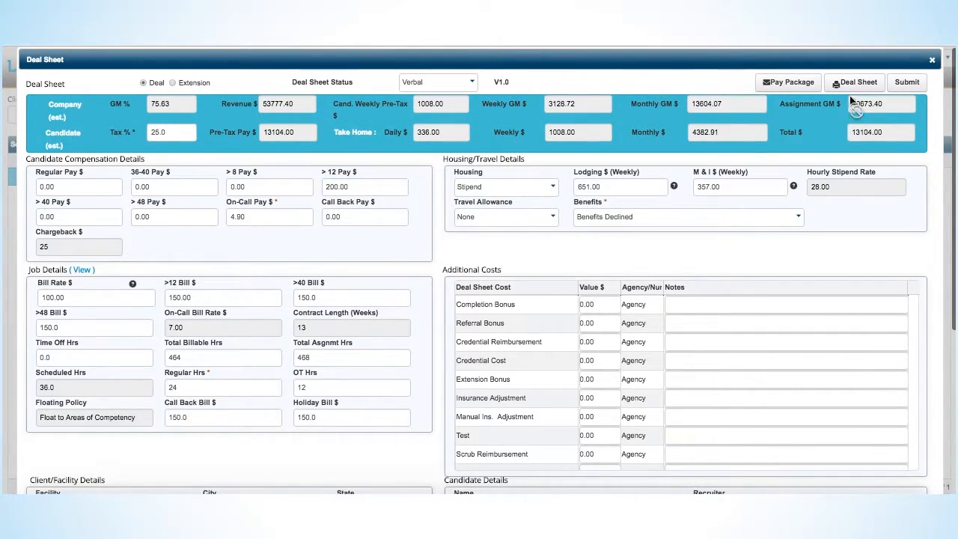
Save the deal sheet and agree to reset the modified Regular and OT hours to their defaults
{"action": "left_click_drag", "start_coordinate": [173, 187], "coordinate": [130, 188]}
{"action": "left_click", "coordinate": [232, 248]}
{"action": "scroll", "coordinate": [232, 248], "scroll_direction": "down", "scroll_amount": 4}
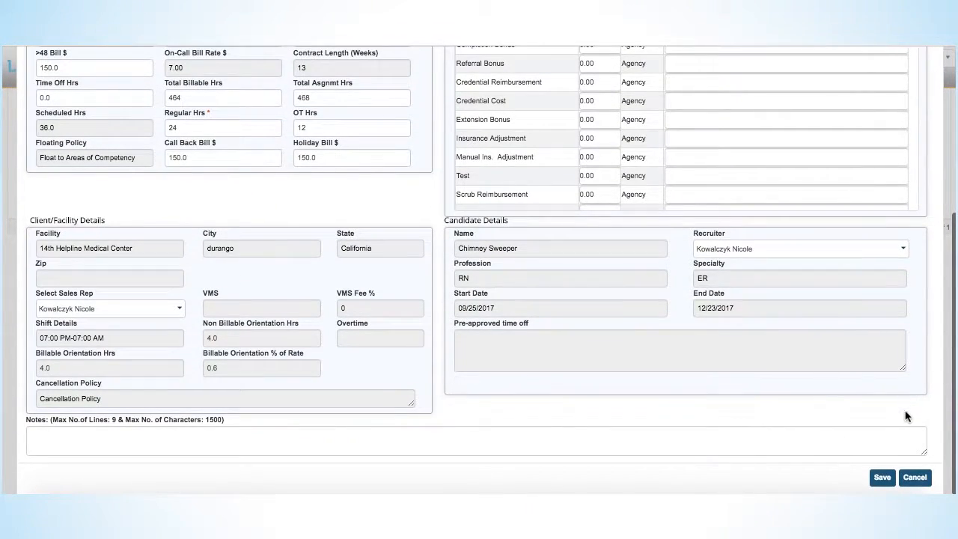
{"action": "left_click", "coordinate": [881, 476]}
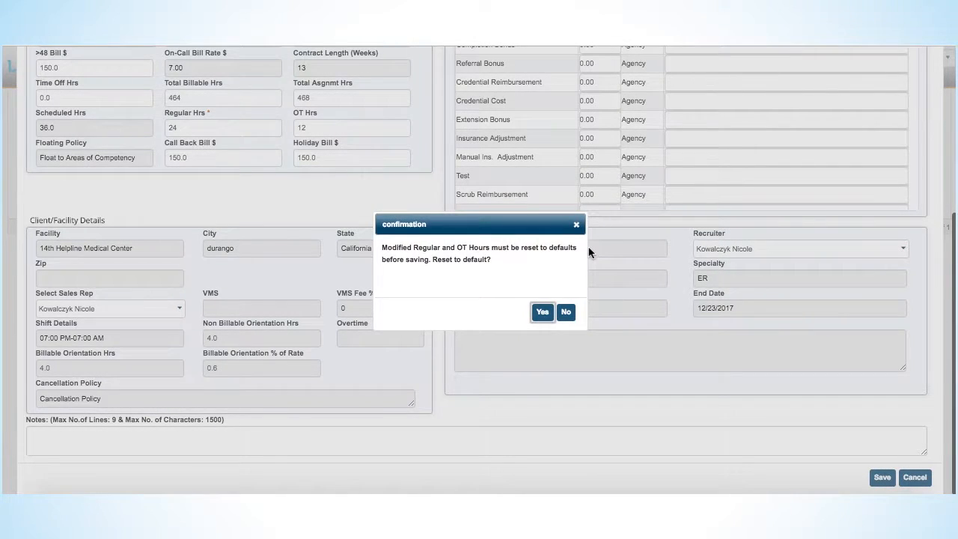
{"action": "left_click", "coordinate": [539, 312]}
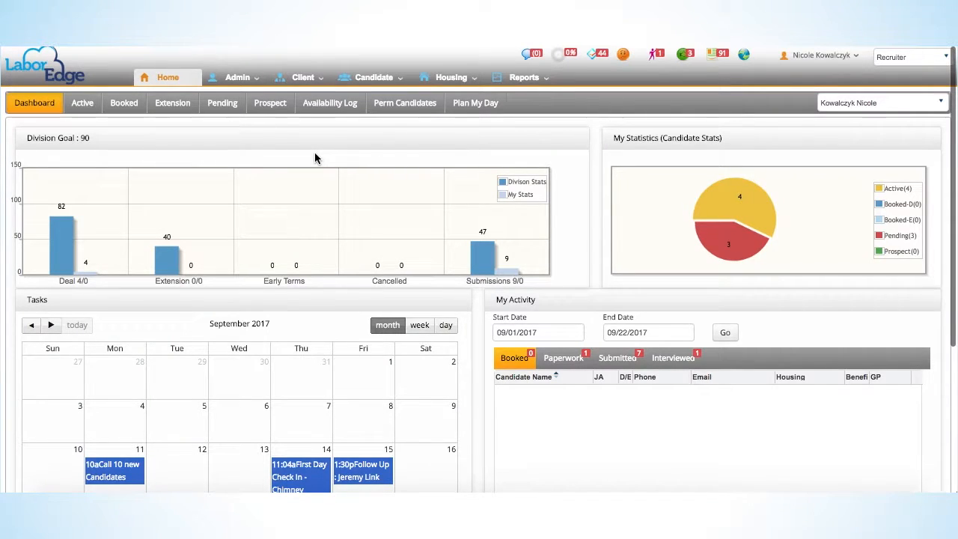
Open the admin timesheet configuration details for the Nursing division
{"action": "left_click", "coordinate": [237, 77]}
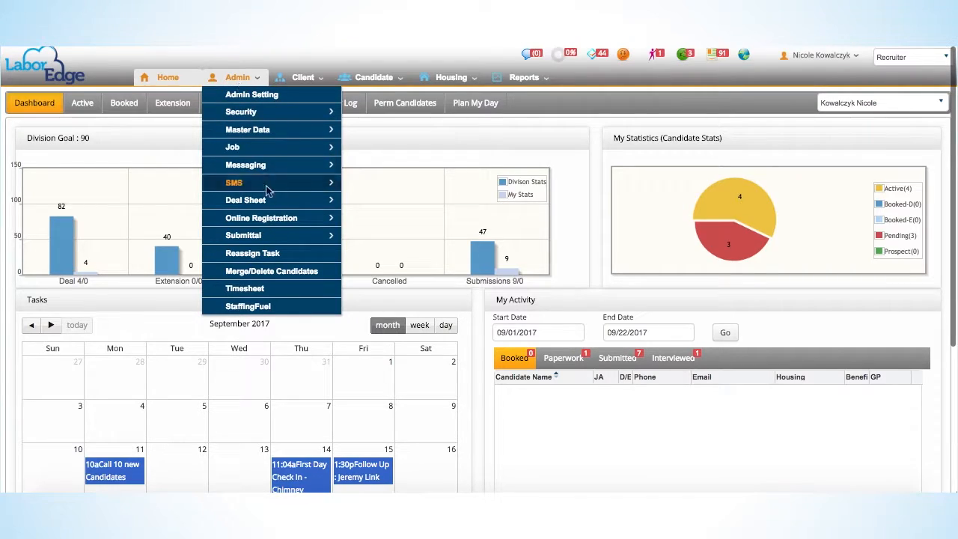
{"action": "left_click", "coordinate": [276, 296]}
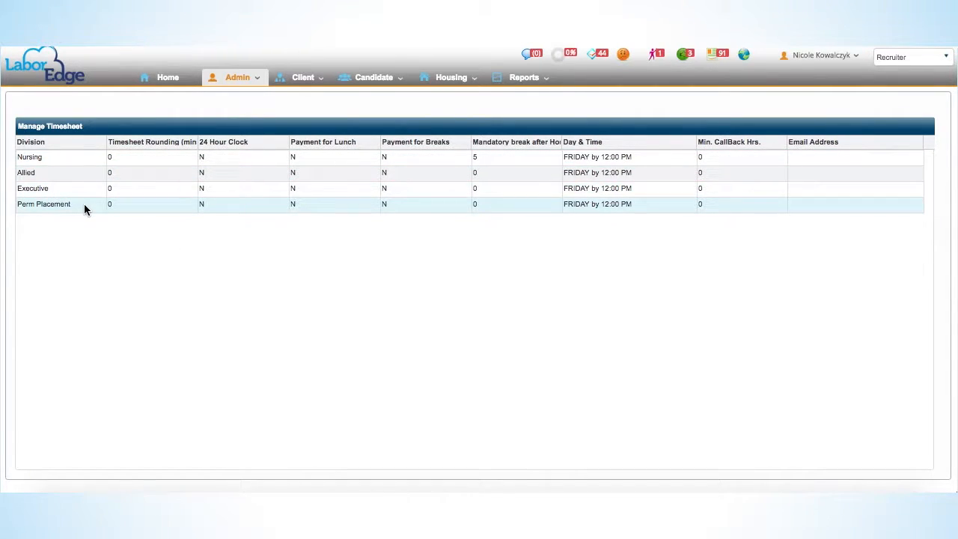
{"action": "double_click", "coordinate": [67, 166]}
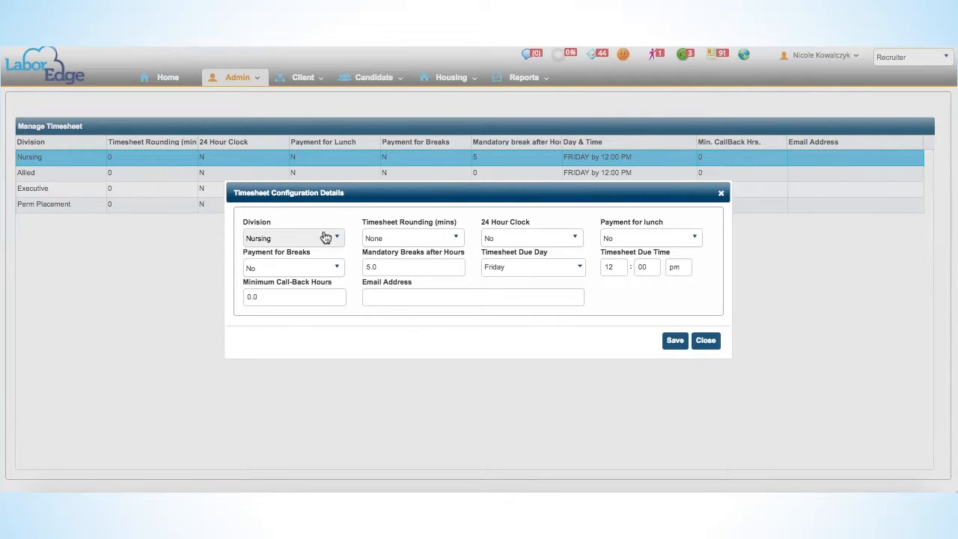
Set the Nursing division's timesheet rounding to 10 minutes
{"action": "left_click", "coordinate": [412, 240]}
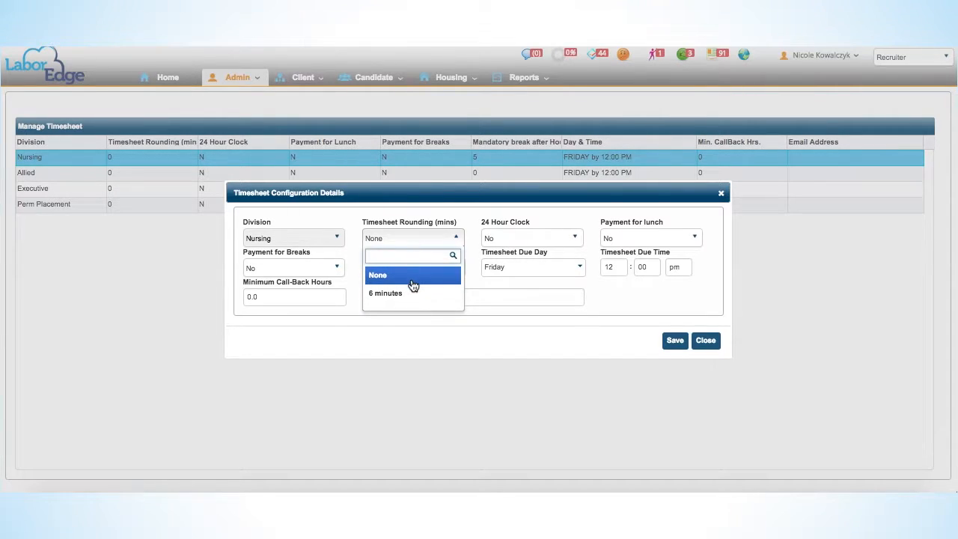
{"action": "scroll", "coordinate": [413, 285], "scroll_direction": "down", "scroll_amount": 1}
{"action": "scroll", "coordinate": [413, 285], "scroll_direction": "up", "scroll_amount": 1}
{"action": "scroll", "coordinate": [414, 285], "scroll_direction": "down", "scroll_amount": 1}
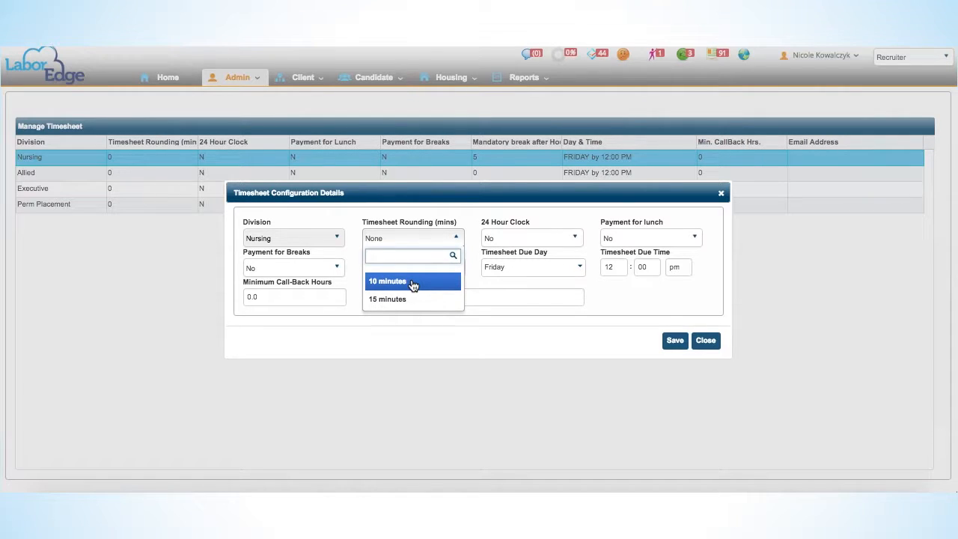
{"action": "scroll", "coordinate": [413, 286], "scroll_direction": "up", "scroll_amount": 1}
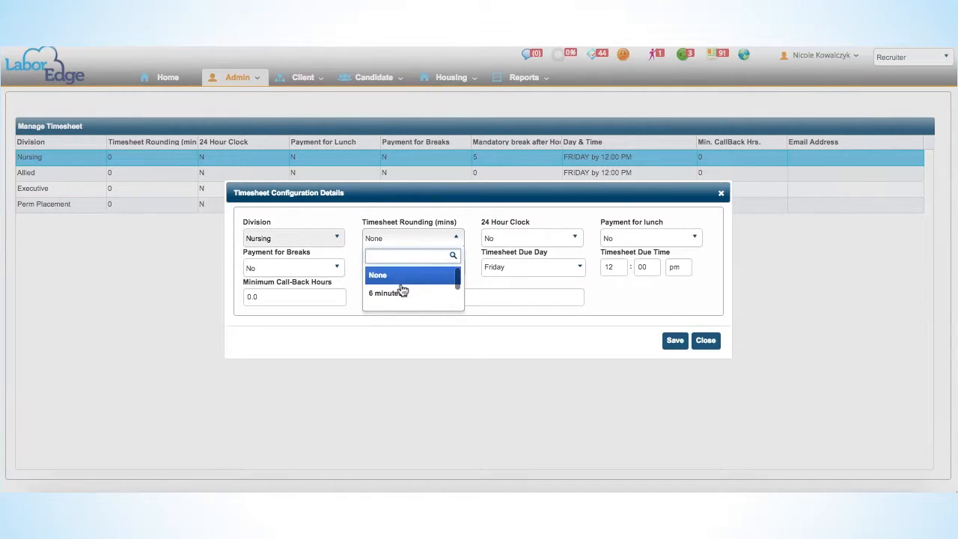
{"action": "scroll", "coordinate": [403, 289], "scroll_direction": "down", "scroll_amount": 1}
{"action": "left_click", "coordinate": [402, 289]}
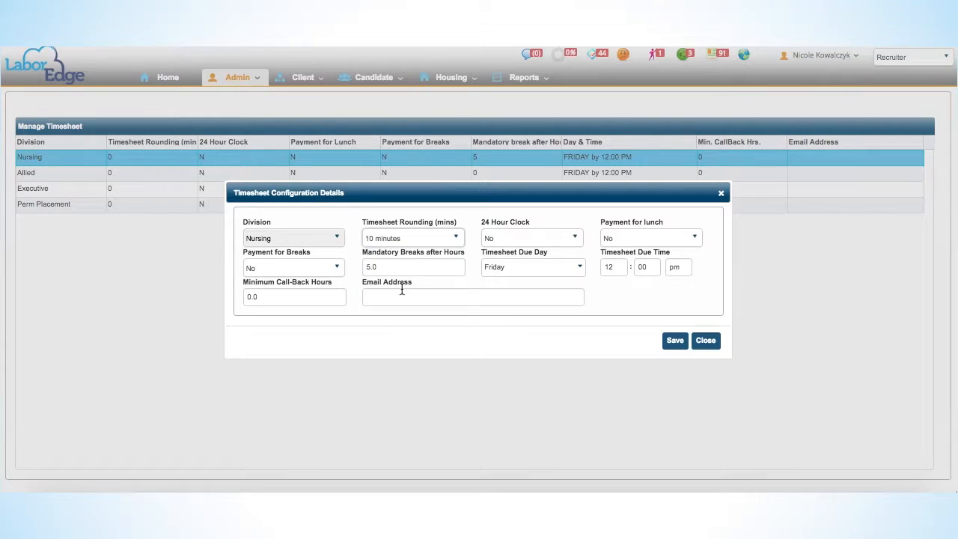
Choose No for the 24 hour clock, payment for lunch and payment for breaks in the Nursing timesheet configuration
{"action": "left_click", "coordinate": [540, 238]}
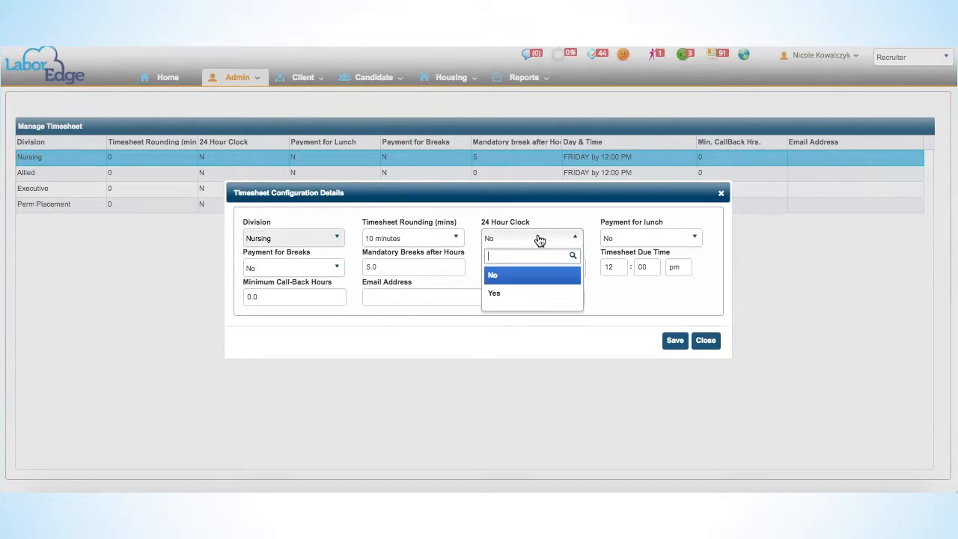
{"action": "left_click", "coordinate": [517, 277]}
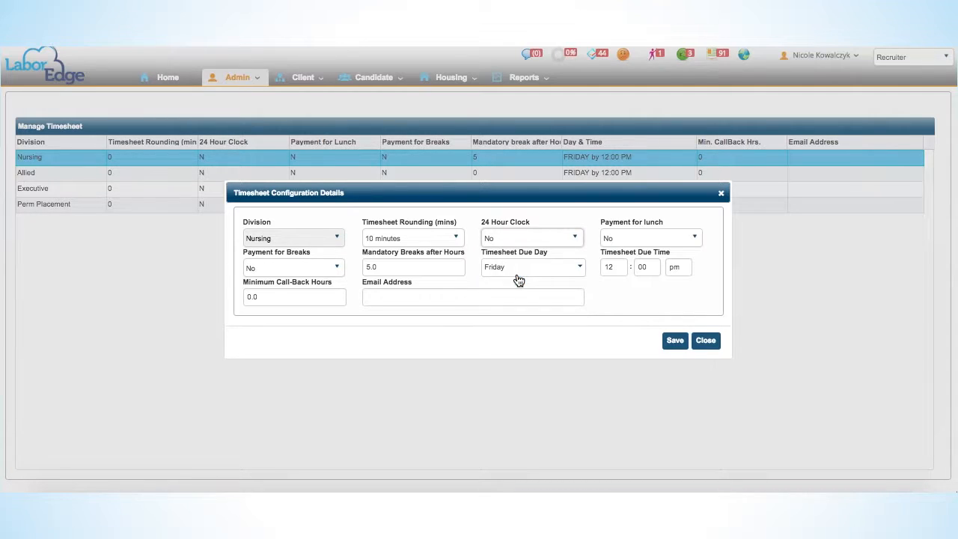
{"action": "left_click", "coordinate": [667, 239]}
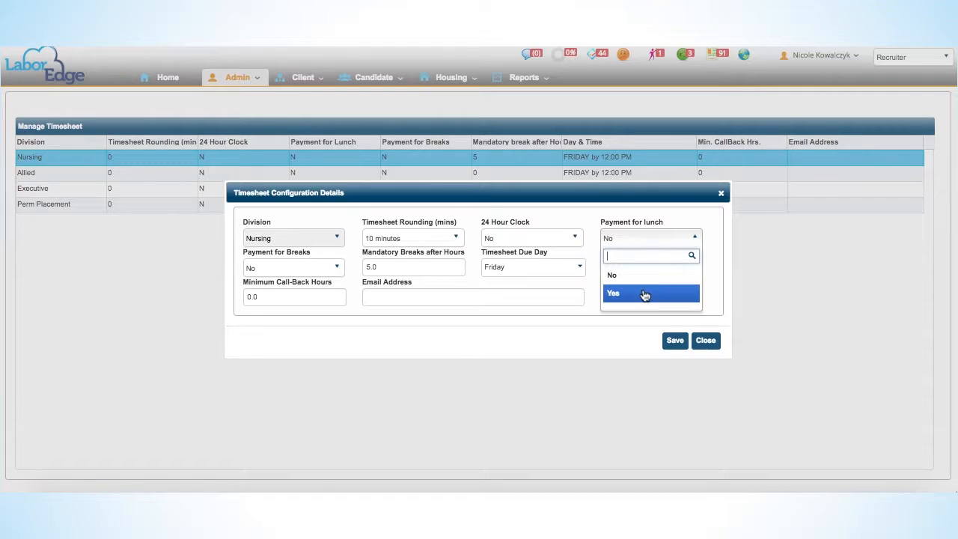
{"action": "left_click", "coordinate": [644, 276]}
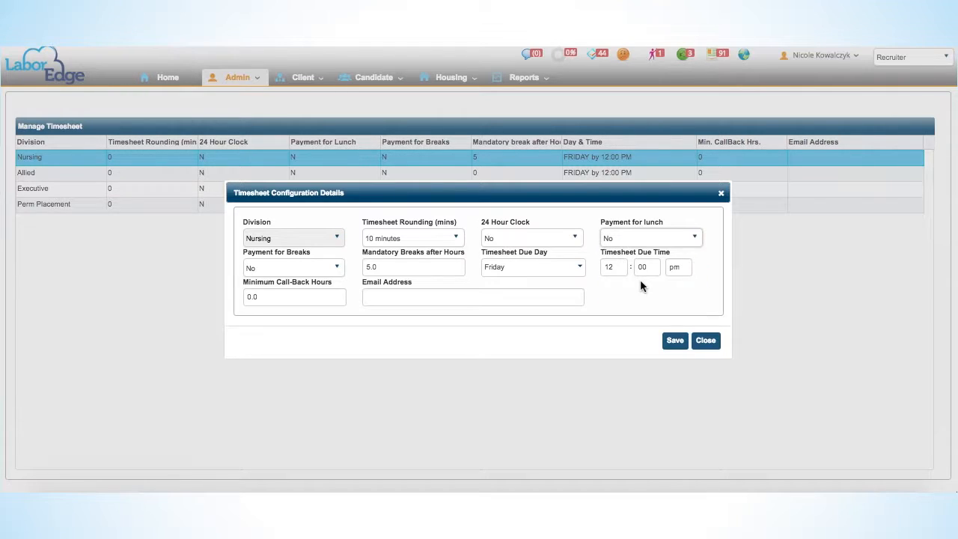
{"action": "left_click", "coordinate": [272, 276]}
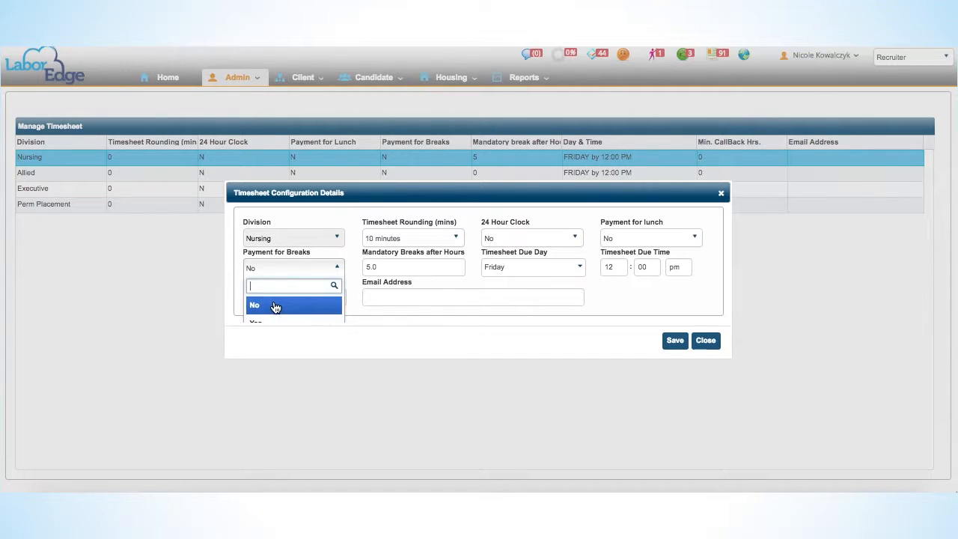
{"action": "left_click", "coordinate": [275, 306]}
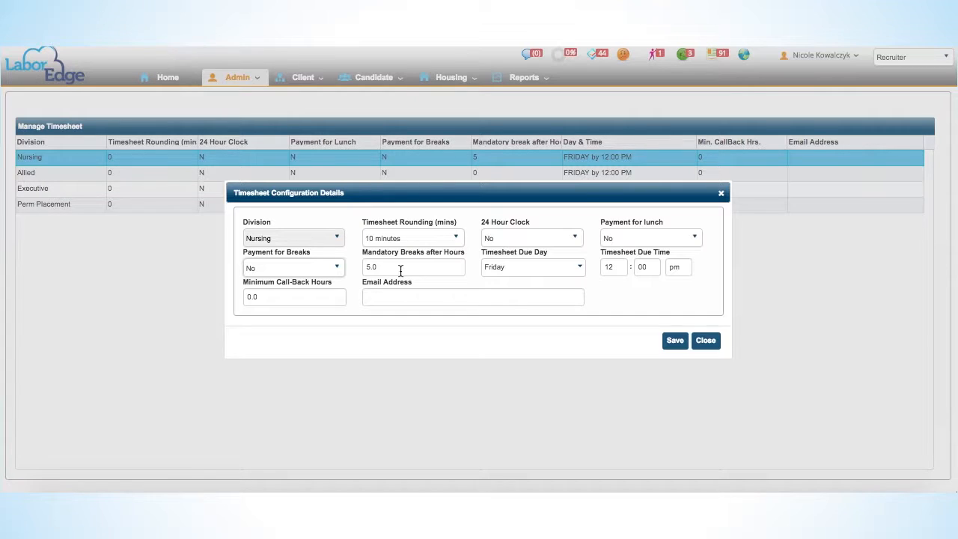
Set mandatory breaks after hours to 6 and the timesheet due day to Friday
{"action": "left_click_drag", "start_coordinate": [400, 271], "coordinate": [354, 266]}
{"action": "type", "text": "6"}
{"action": "key", "text": "Tab"}
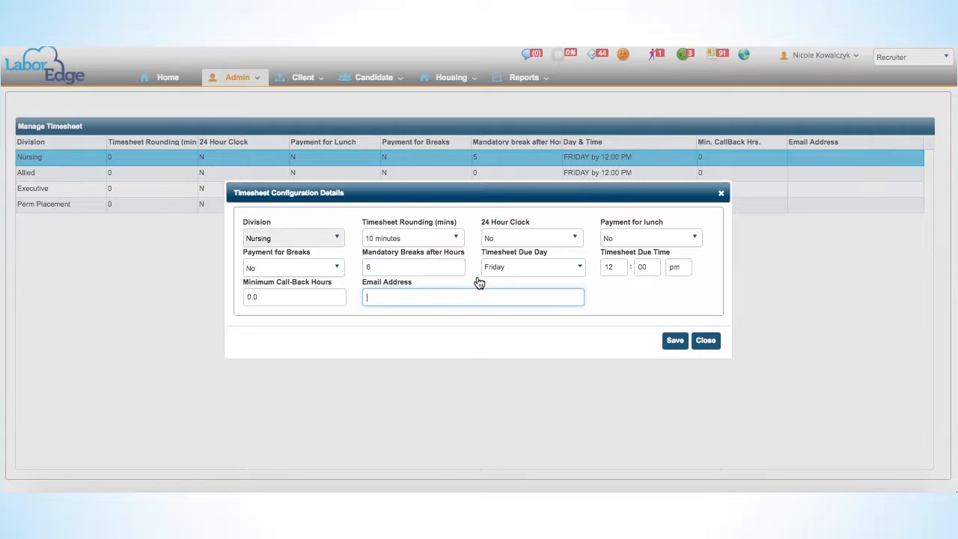
{"action": "left_click", "coordinate": [531, 268]}
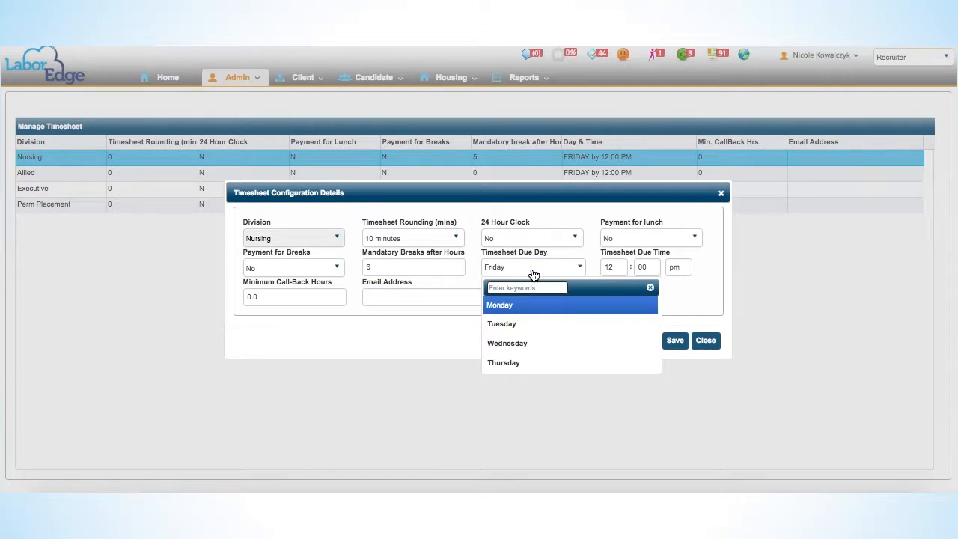
{"action": "scroll", "coordinate": [529, 332], "scroll_direction": "down", "scroll_amount": 3}
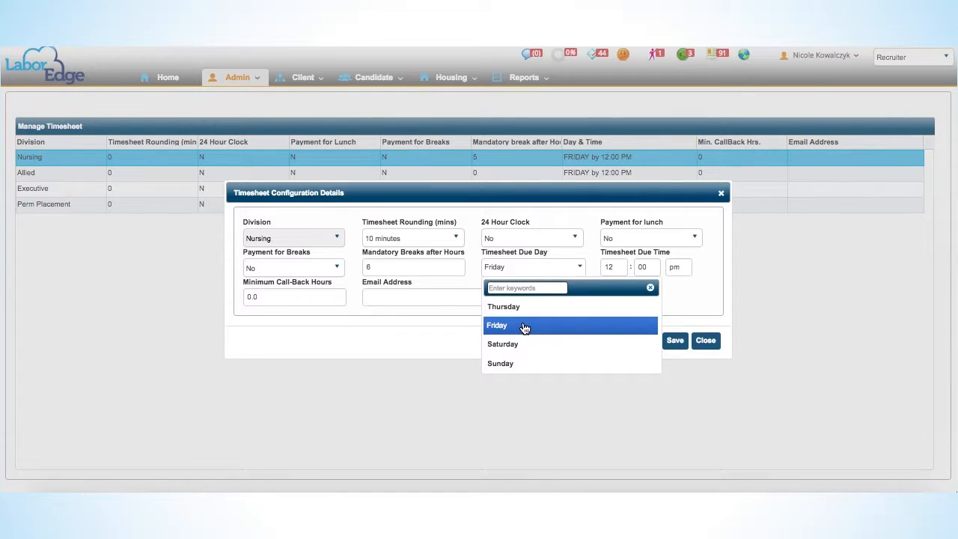
{"action": "left_click", "coordinate": [527, 328]}
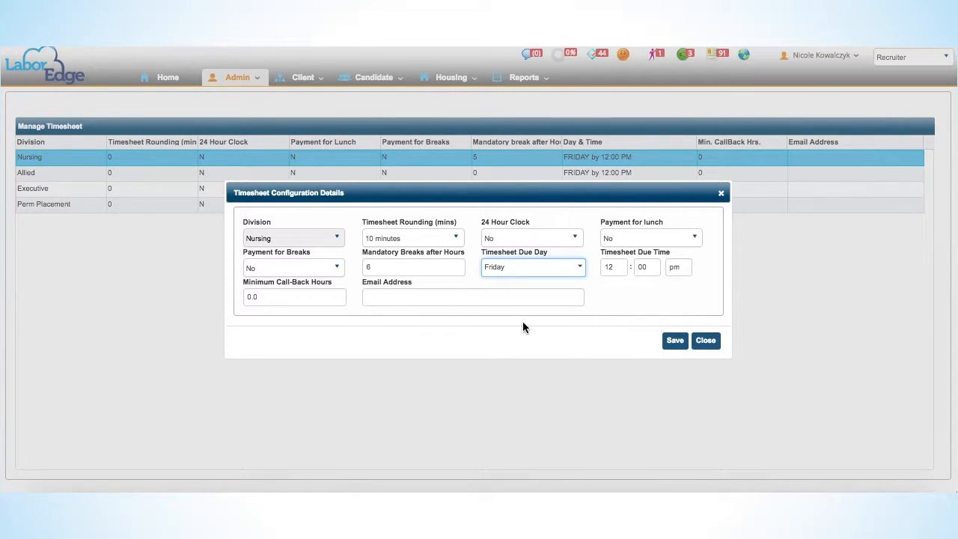
Set the timesheet due time to 11:00 am
{"action": "left_click", "coordinate": [619, 266]}
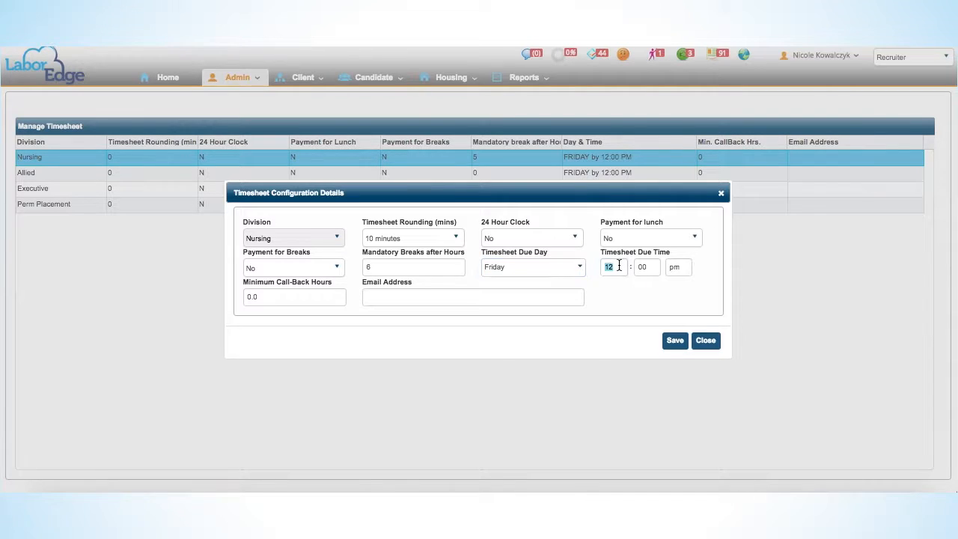
{"action": "type", "text": "11"}
{"action": "left_click", "coordinate": [676, 267]}
{"action": "type", "text": "am"}
{"action": "left_click", "coordinate": [690, 295]}
Set the minimum call-back hours to 3 and save the Nursing timesheet configuration
{"action": "left_click_drag", "start_coordinate": [292, 297], "coordinate": [235, 287]}
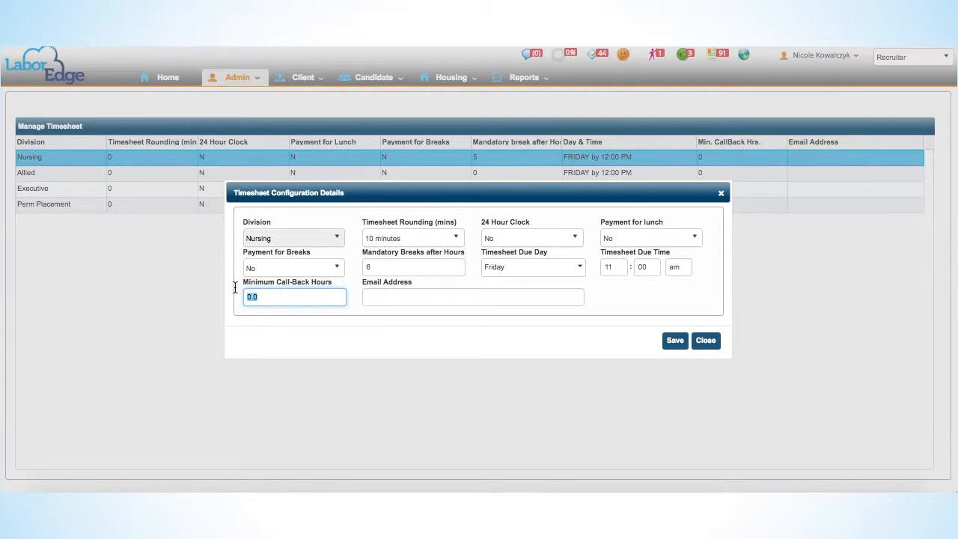
{"action": "type", "text": "3"}
{"action": "left_click", "coordinate": [640, 308]}
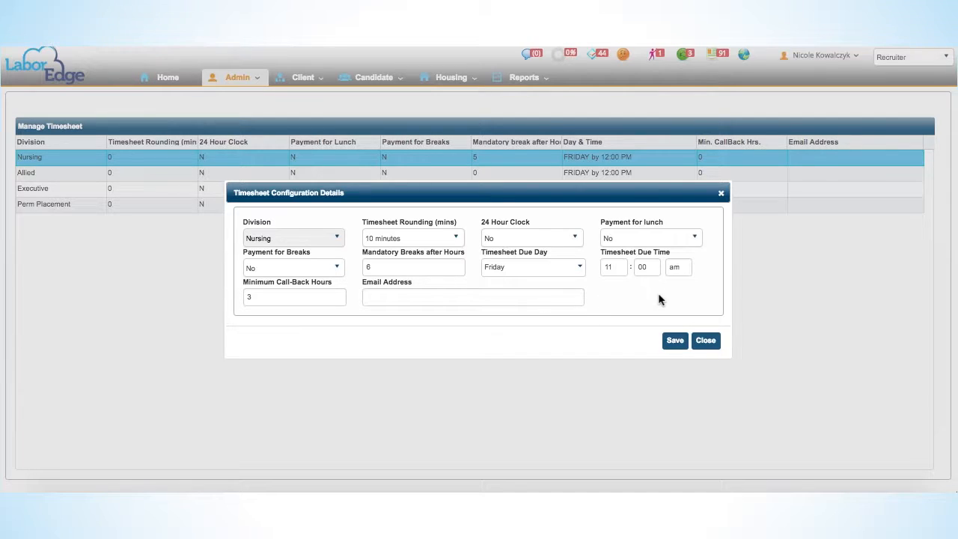
{"action": "left_click", "coordinate": [676, 341]}
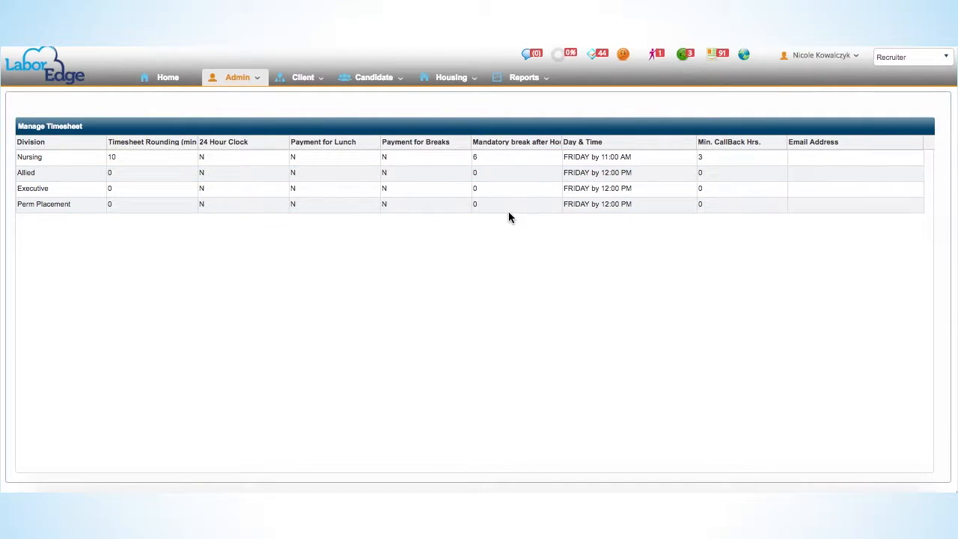
Open the employee timesheet record page under candidate timesheet management and advance to the next employee's record
{"action": "left_click", "coordinate": [374, 78]}
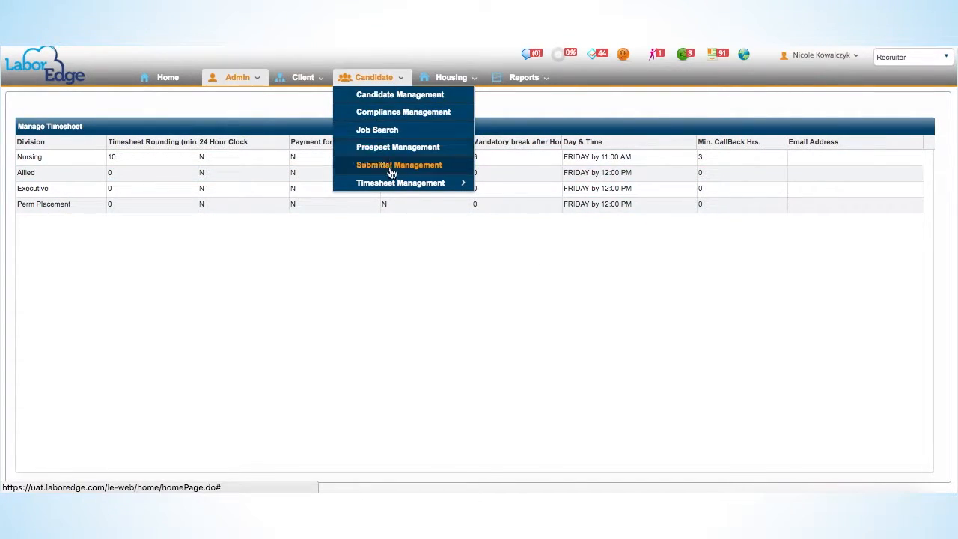
{"action": "mouse_move", "coordinate": [391, 185]}
{"action": "left_click", "coordinate": [552, 200]}
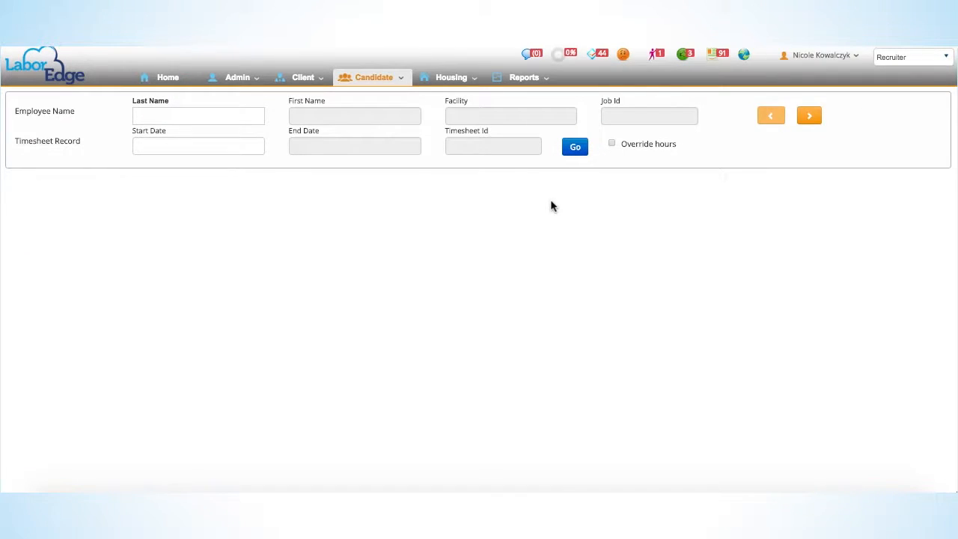
{"action": "left_click", "coordinate": [801, 116]}
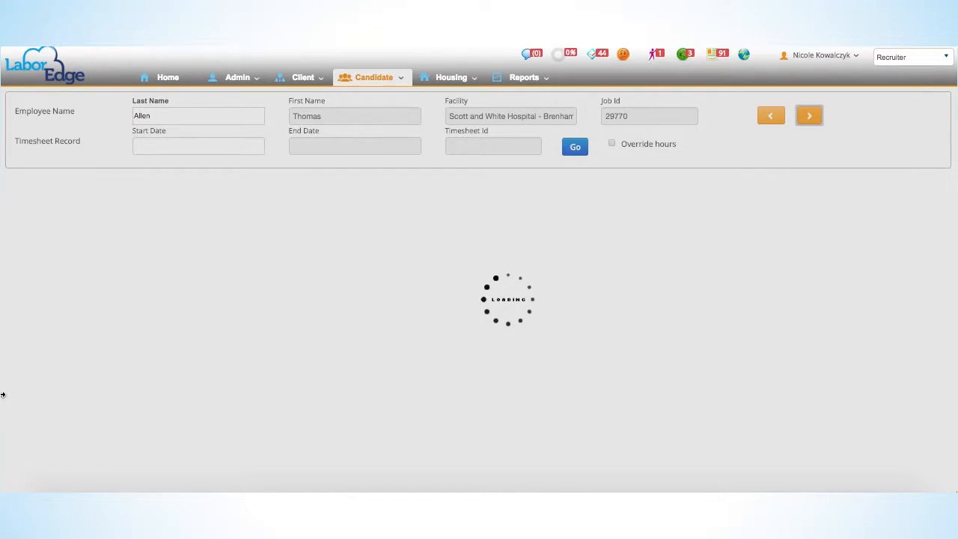